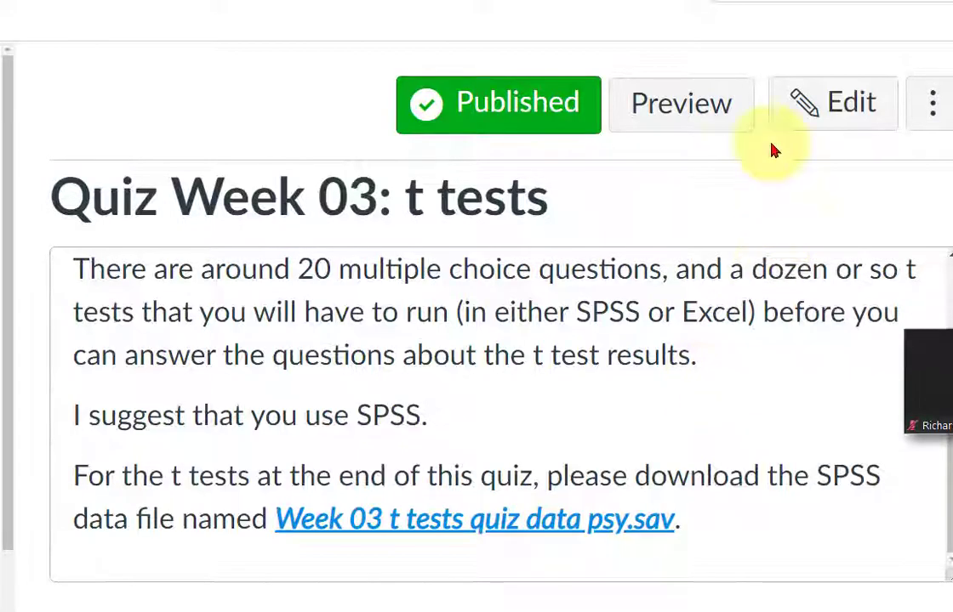
# Preview the t tests quiz as a student and scroll to Question 22's Pair 1–4 list.
pyautogui.click(676, 107)
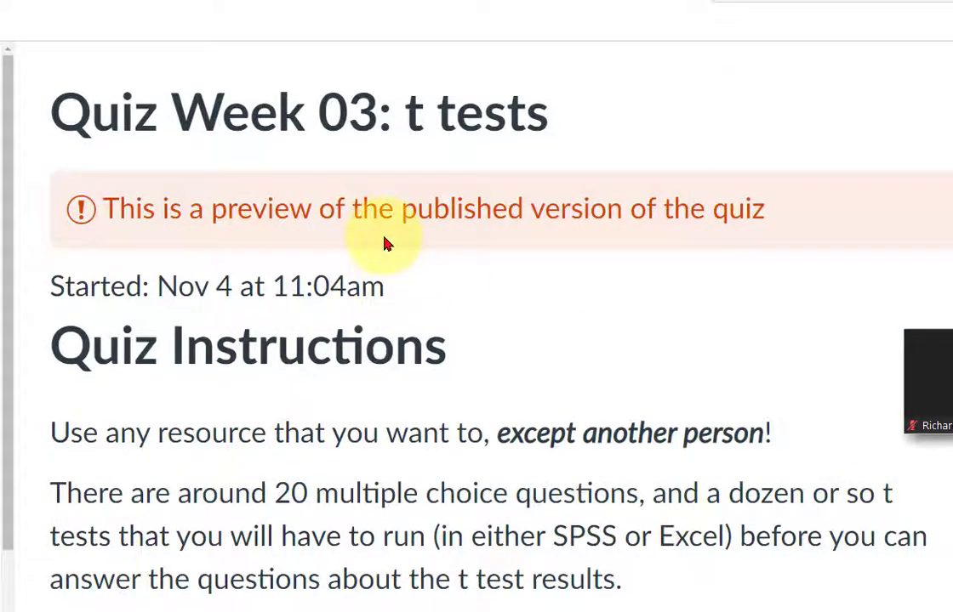
pyautogui.scroll(-3, 385, 240)
pyautogui.scroll(-2, 359, 219)
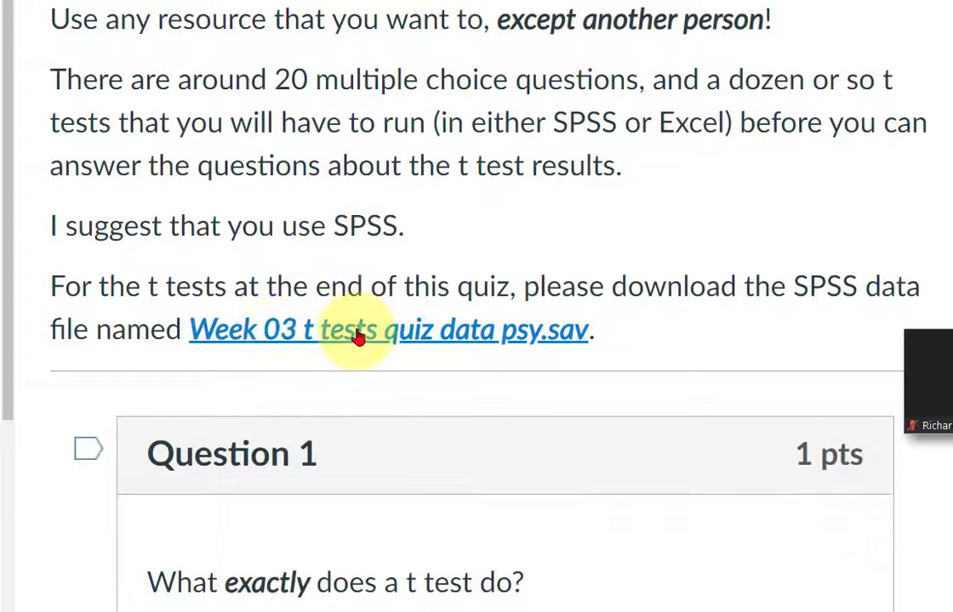
pyautogui.scroll(-10, 704, 255)
pyautogui.scroll(-20, 629, 244)
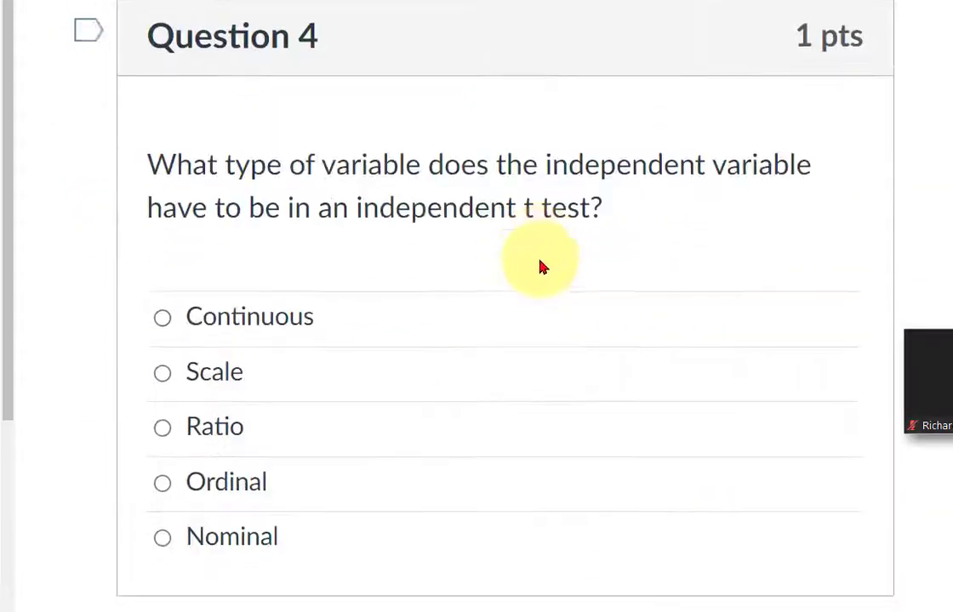
pyautogui.scroll(-20, 538, 260)
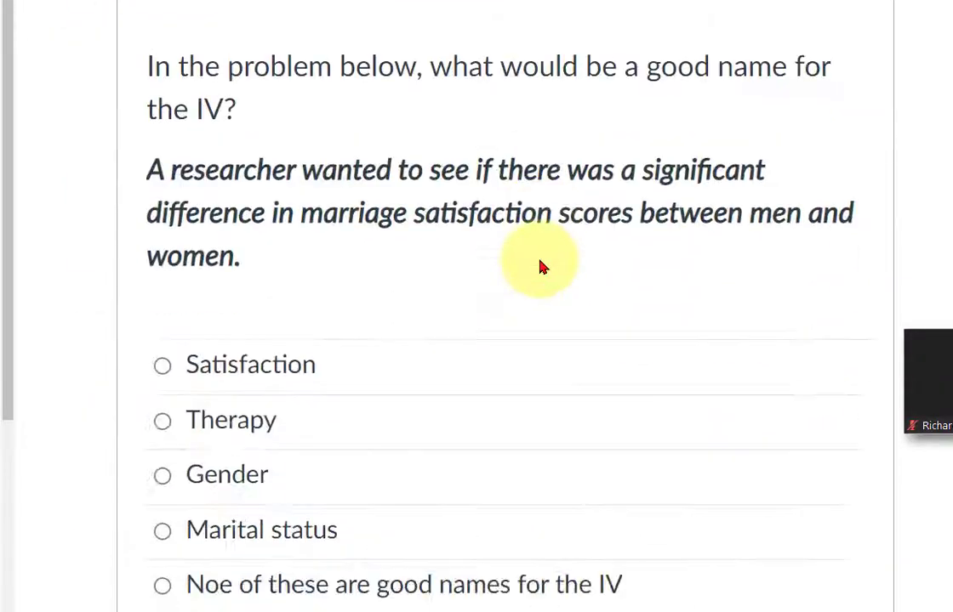
pyautogui.scroll(-20, 541, 267)
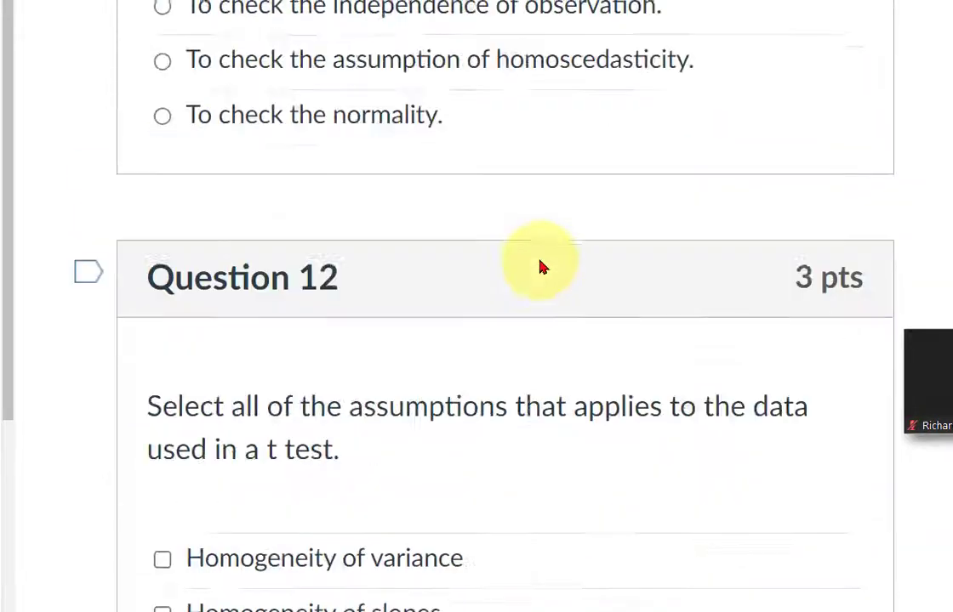
pyautogui.scroll(-15, 541, 267)
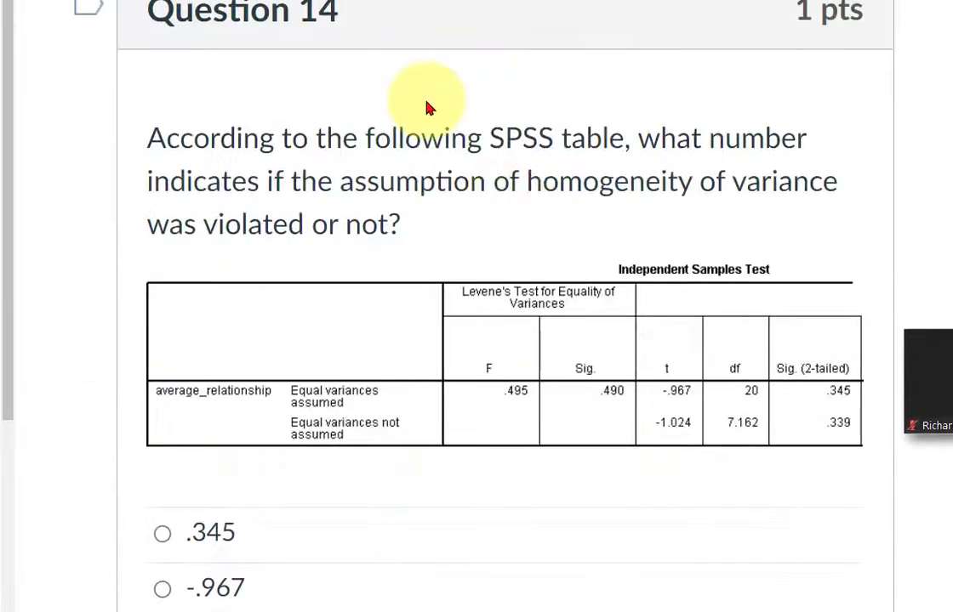
pyautogui.scroll(-18, 382, 195)
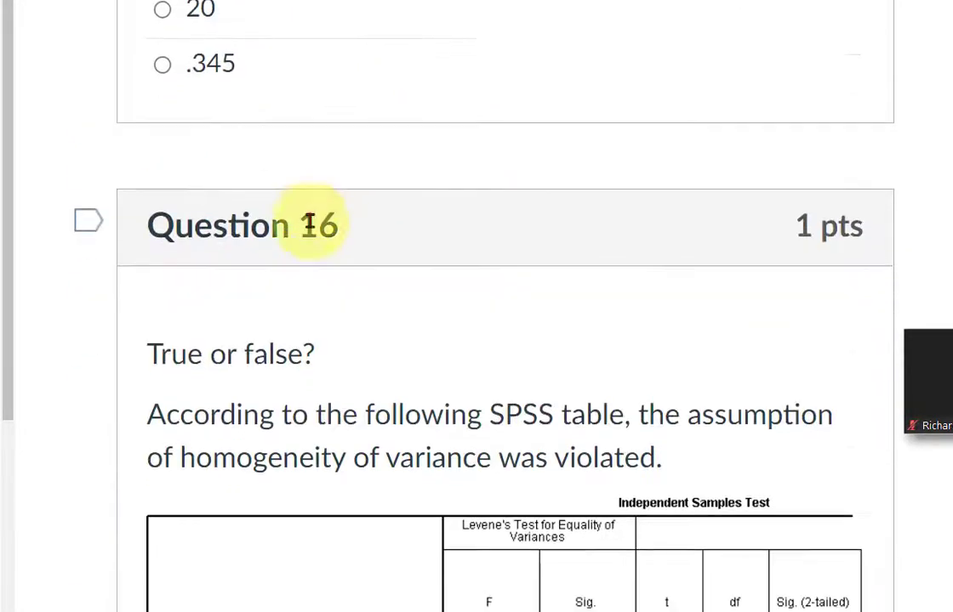
pyautogui.scroll(-10, 328, 235)
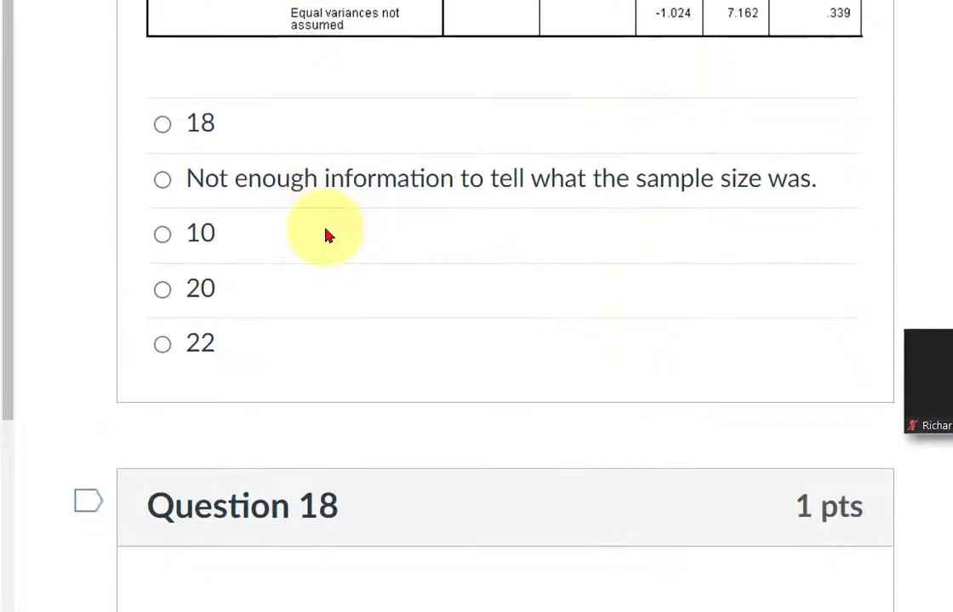
pyautogui.scroll(1, 328, 234)
pyautogui.scroll(-8, 327, 235)
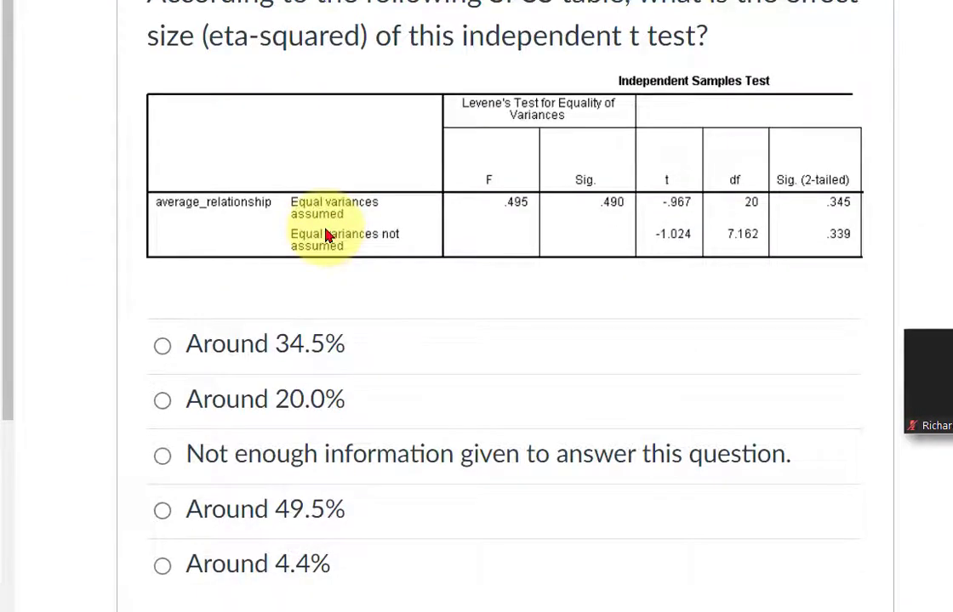
pyautogui.scroll(-10, 327, 235)
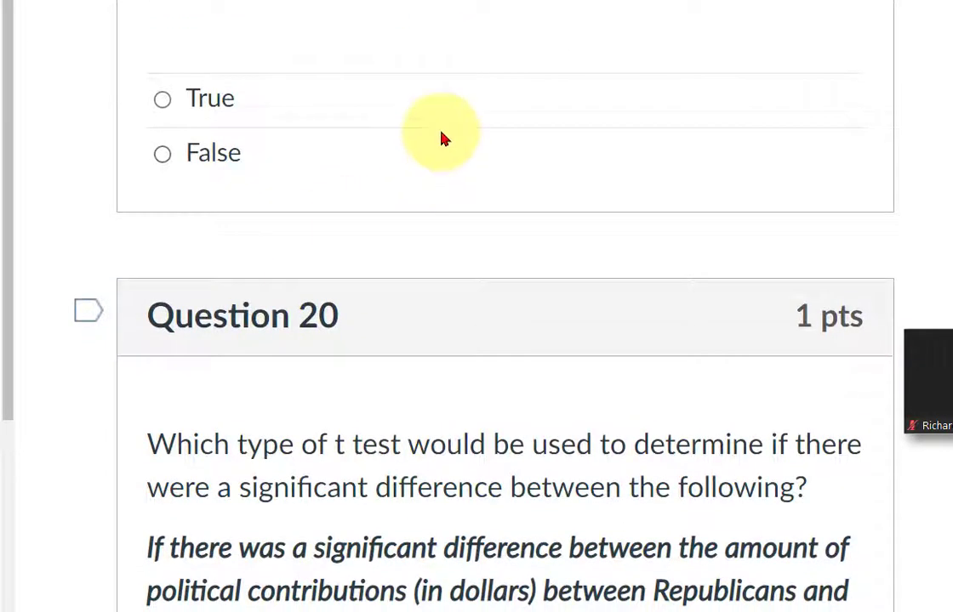
pyautogui.scroll(-4, 438, 170)
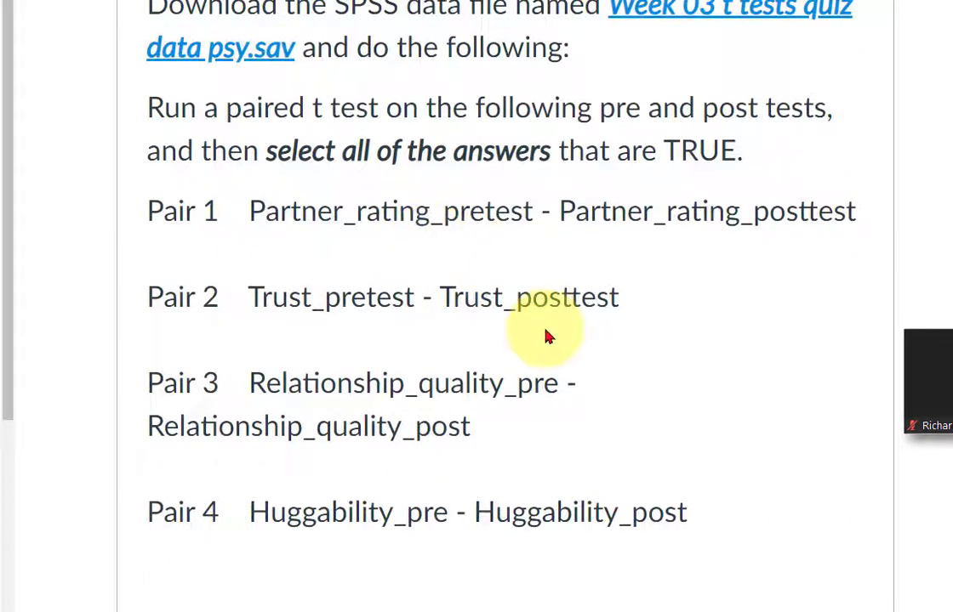
# Highlight 'paired t test' in Question 22 and bring its nine answer statements into view.
pyautogui.scroll(1, 549, 337)
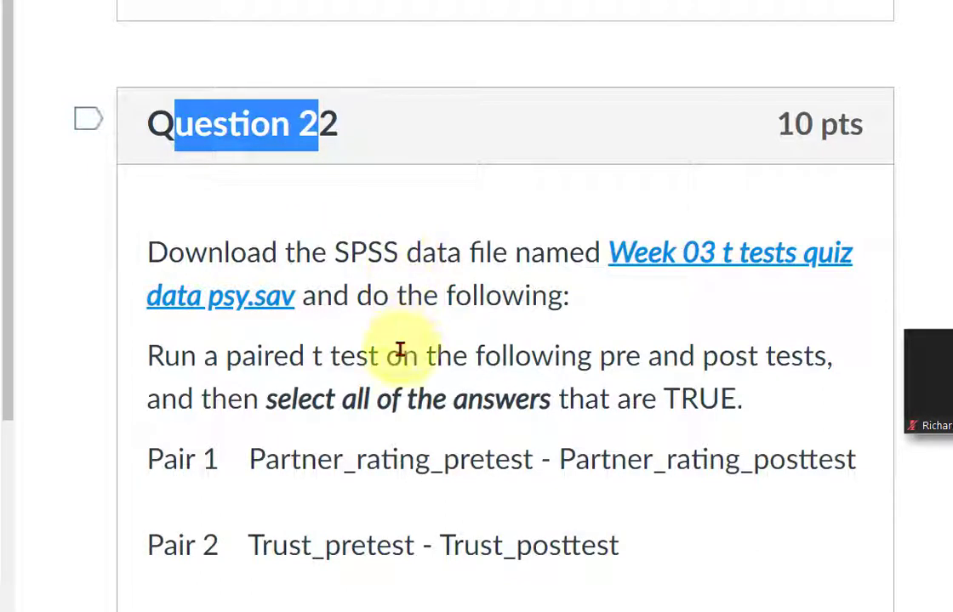
pyautogui.click(367, 356)
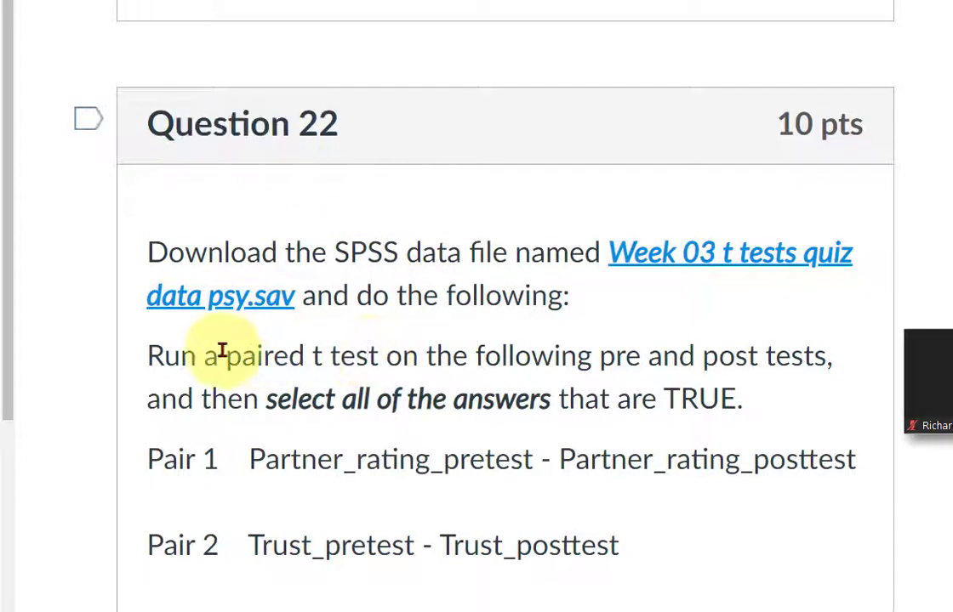
pyautogui.moveTo(222, 351); pyautogui.dragTo(402, 340)
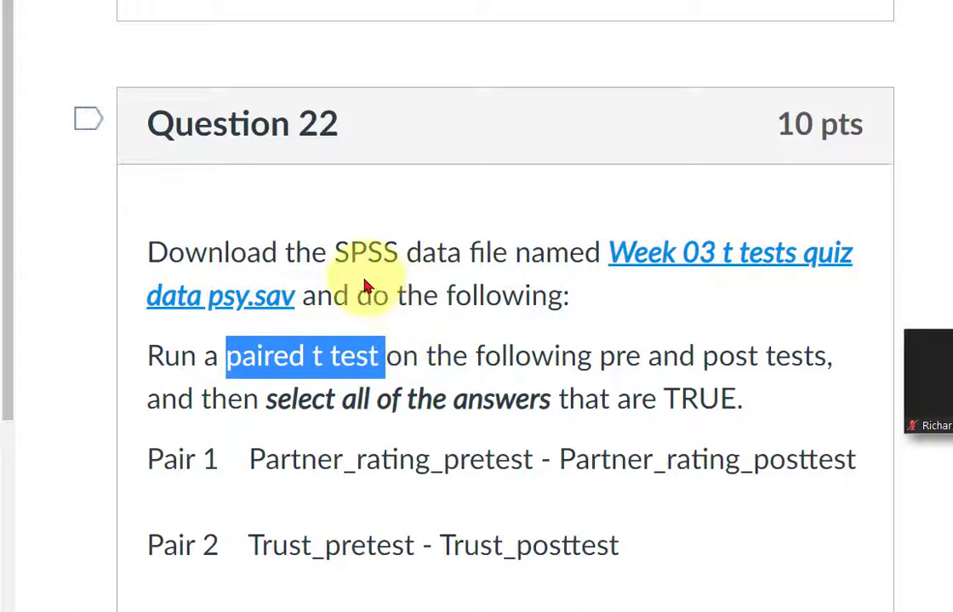
pyautogui.scroll(-2, 464, 239)
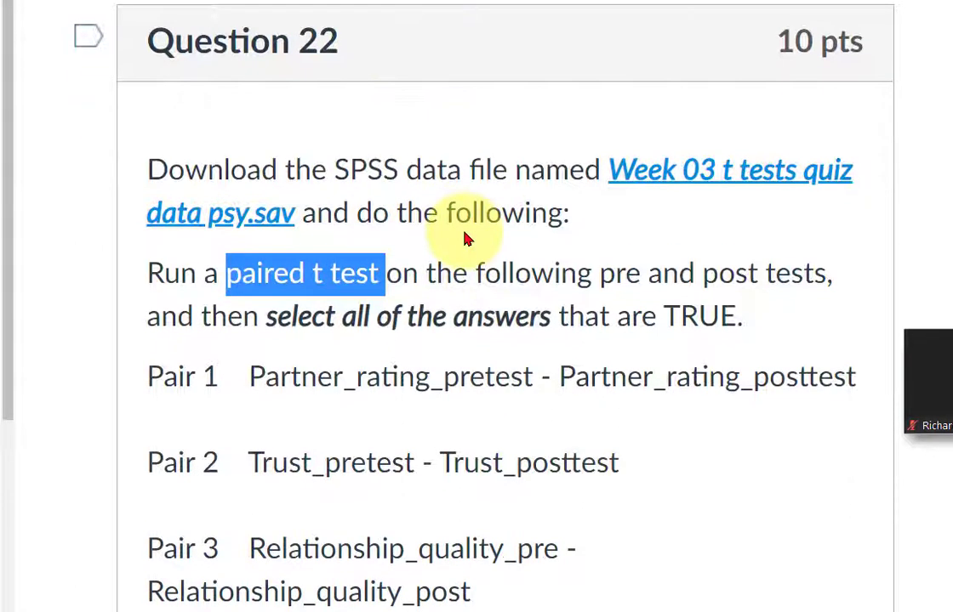
pyautogui.scroll(-2, 463, 234)
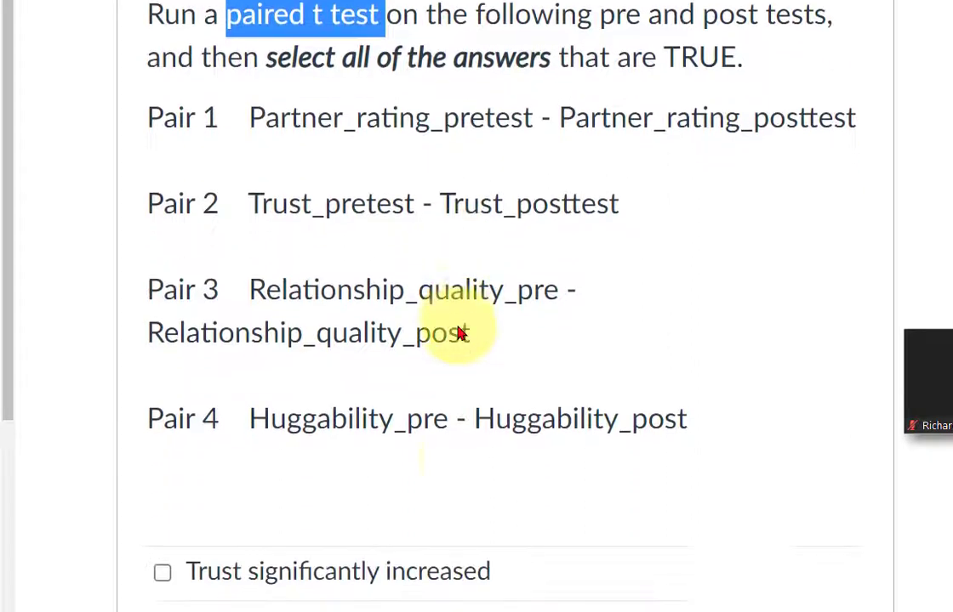
pyautogui.scroll(-3, 285, 176)
pyautogui.scroll(1, 412, 350)
pyautogui.scroll(1, 415, 358)
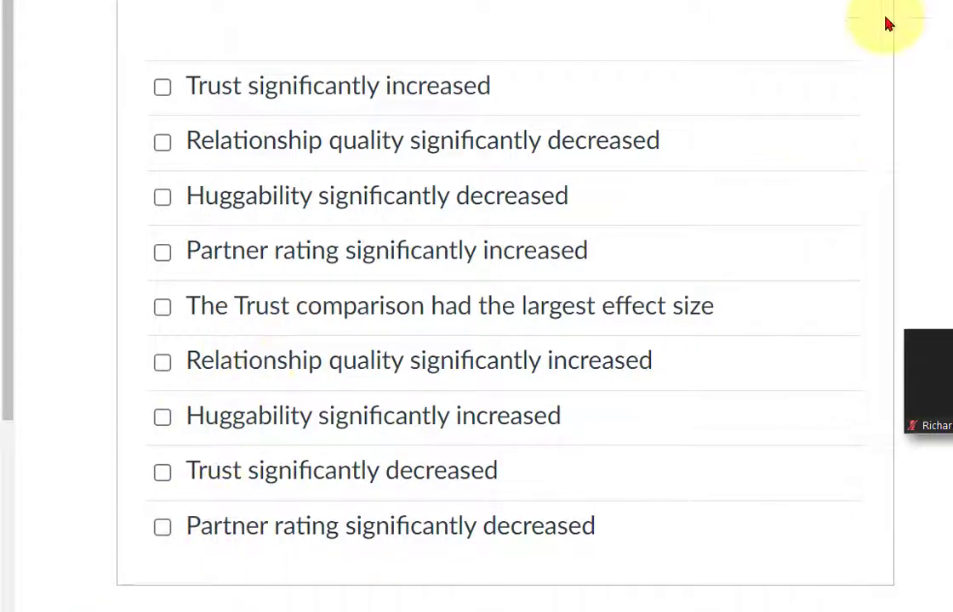
# Open the Paired-Samples T Test dialog from Analyze > Compare Means for the Week 03 quiz data.
pyautogui.hotkey('alt', 'Tab')
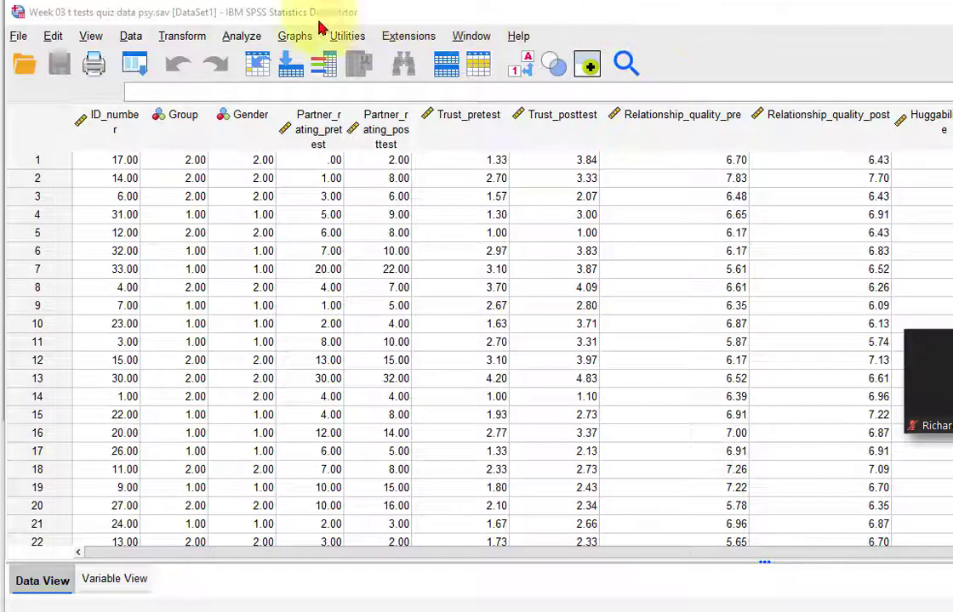
pyautogui.click(242, 38)
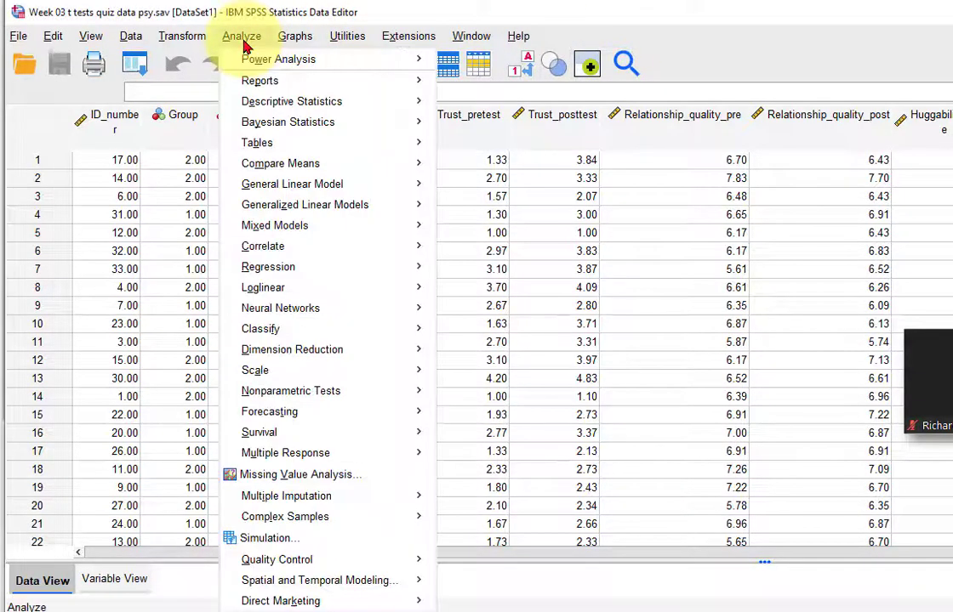
pyautogui.moveTo(273, 169)
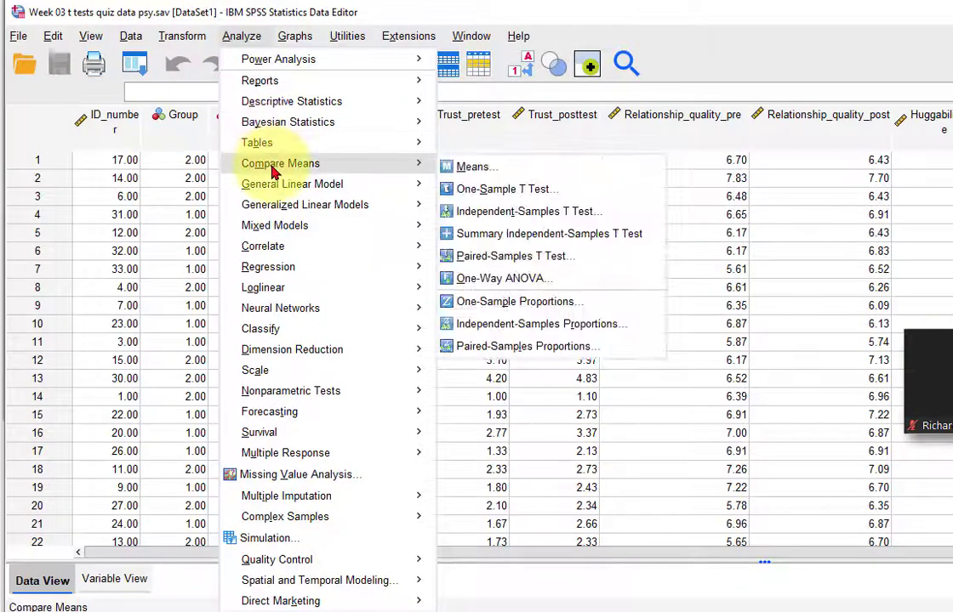
pyautogui.click(481, 264)
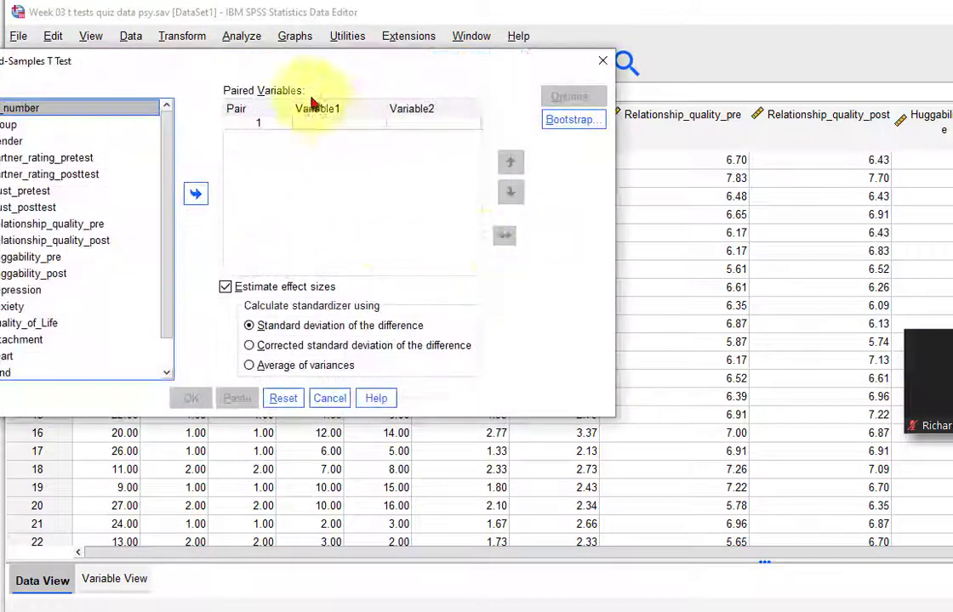
pyautogui.moveTo(277, 70); pyautogui.dragTo(430, 111)
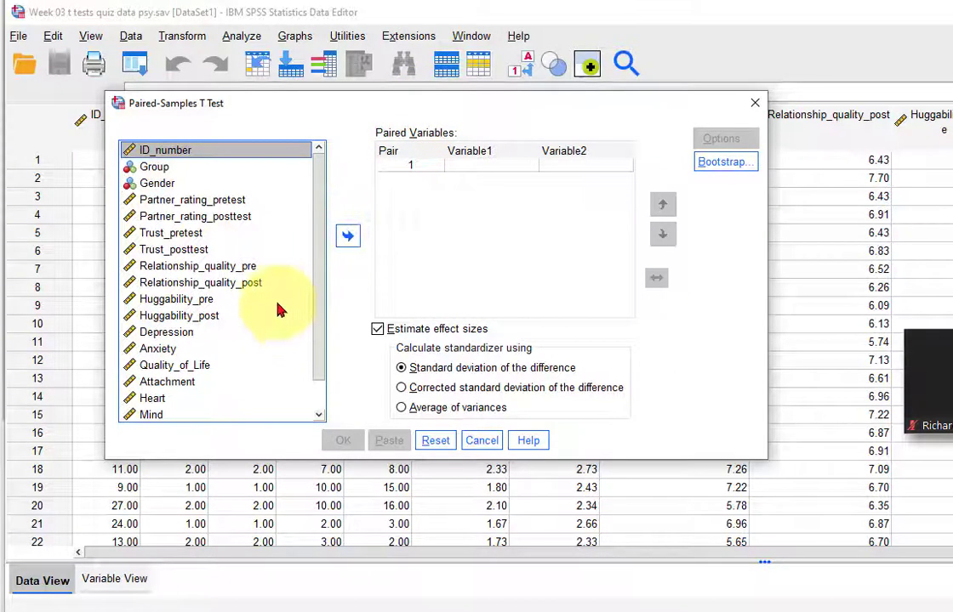
# Pair Partner_rating_pretest/posttest and Trust_pretest/posttest as pairs 1 and 2.
pyautogui.click(190, 203)
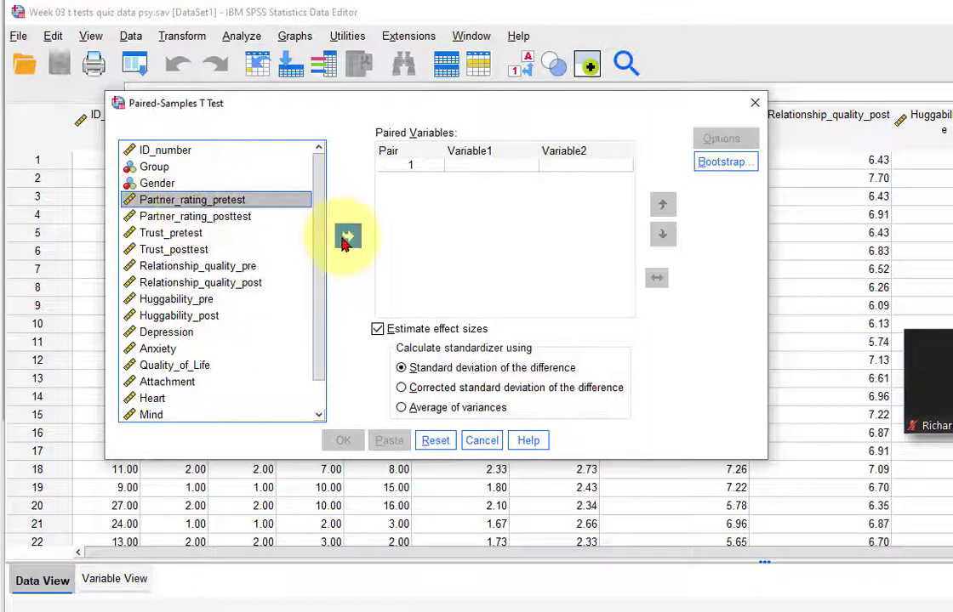
pyautogui.click(347, 238)
pyautogui.click(219, 217)
pyautogui.click(349, 237)
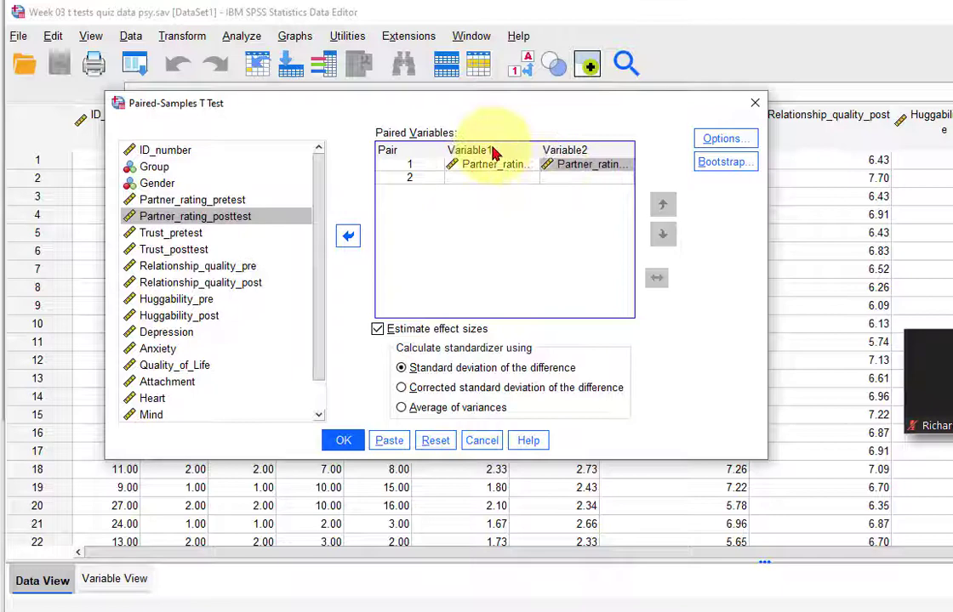
pyautogui.click(186, 234)
pyautogui.click(347, 235)
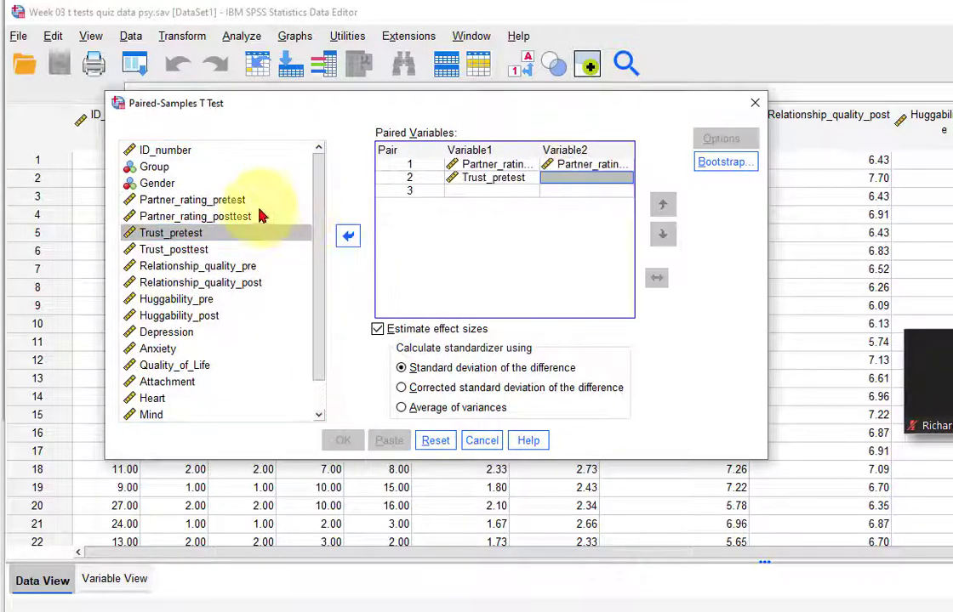
pyautogui.click(179, 250)
pyautogui.click(349, 235)
# Add Relationship_quality_pre/post and Huggability_pre/post as pairs 3 and 4, then run the test.
pyautogui.click(180, 267)
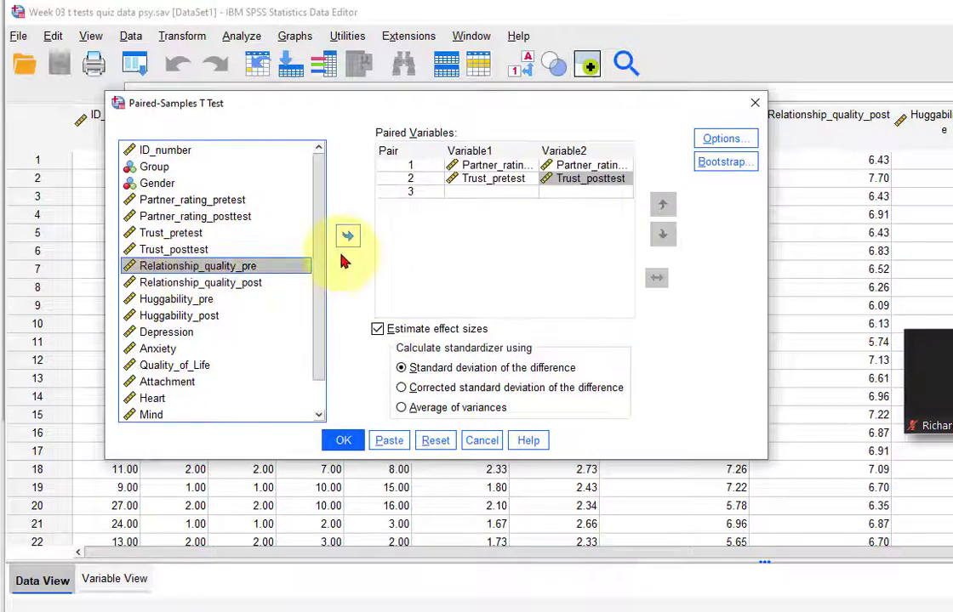
pyautogui.click(347, 236)
pyautogui.click(213, 284)
pyautogui.click(347, 236)
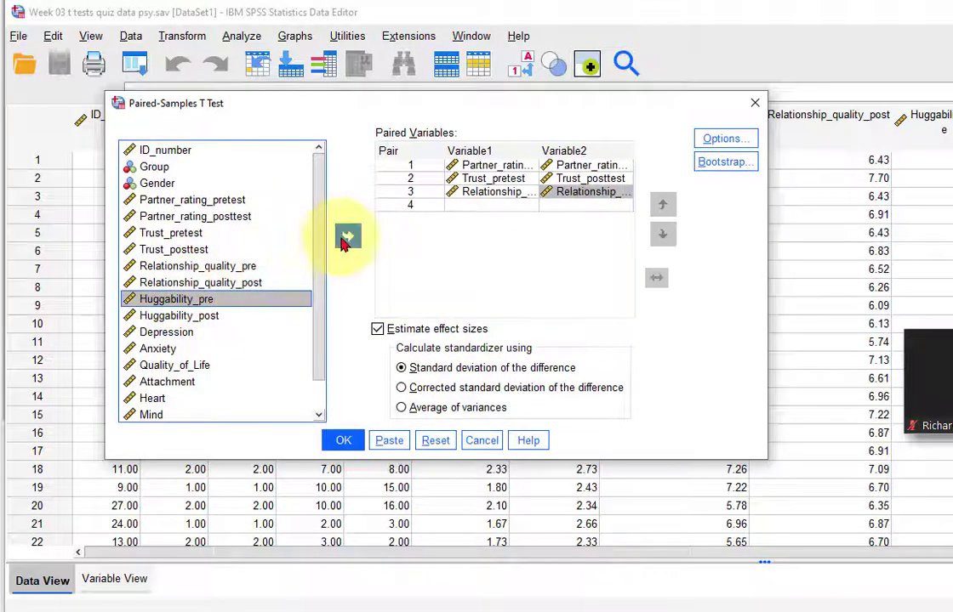
pyautogui.click(347, 236)
pyautogui.click(175, 317)
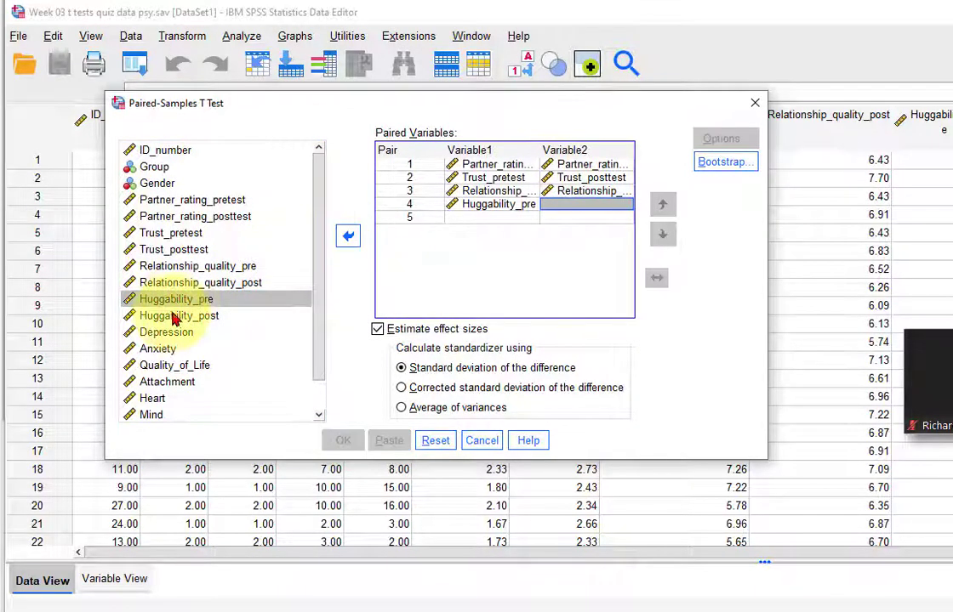
pyautogui.click(347, 236)
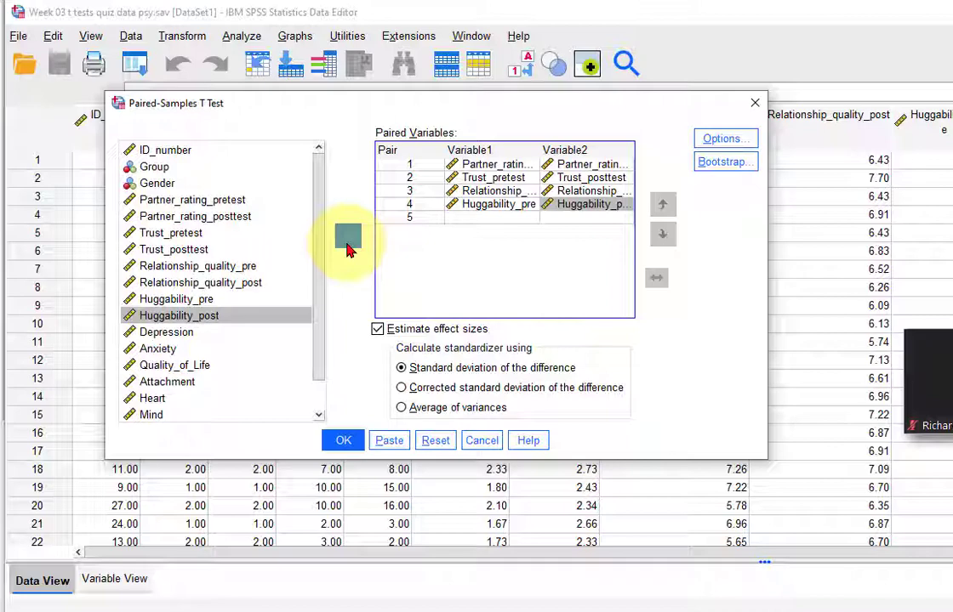
pyautogui.click(349, 443)
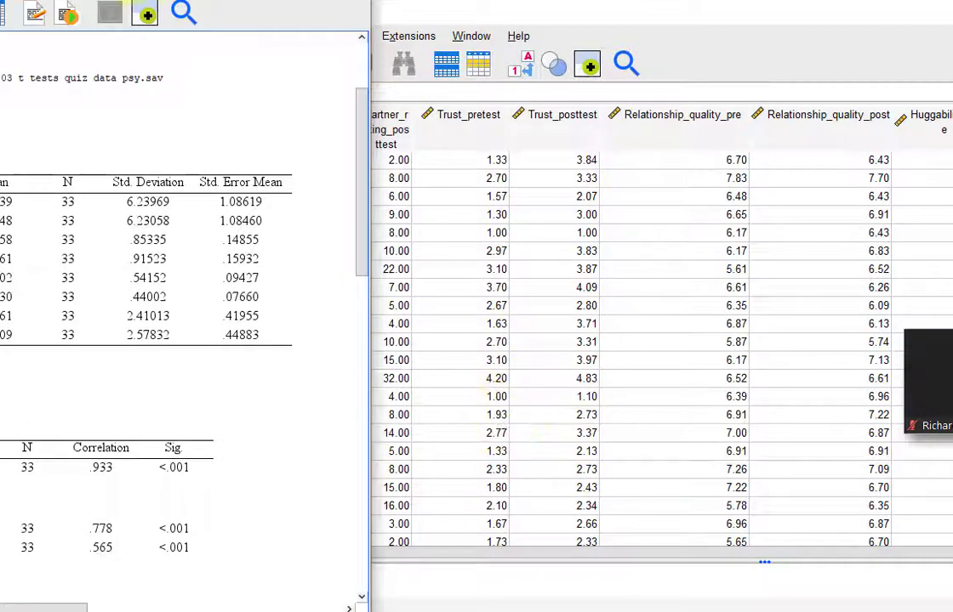
# Position the output window and review the Paired Samples Statistics and Correlations tables.
pyautogui.moveTo(167, 2); pyautogui.dragTo(591, 9)
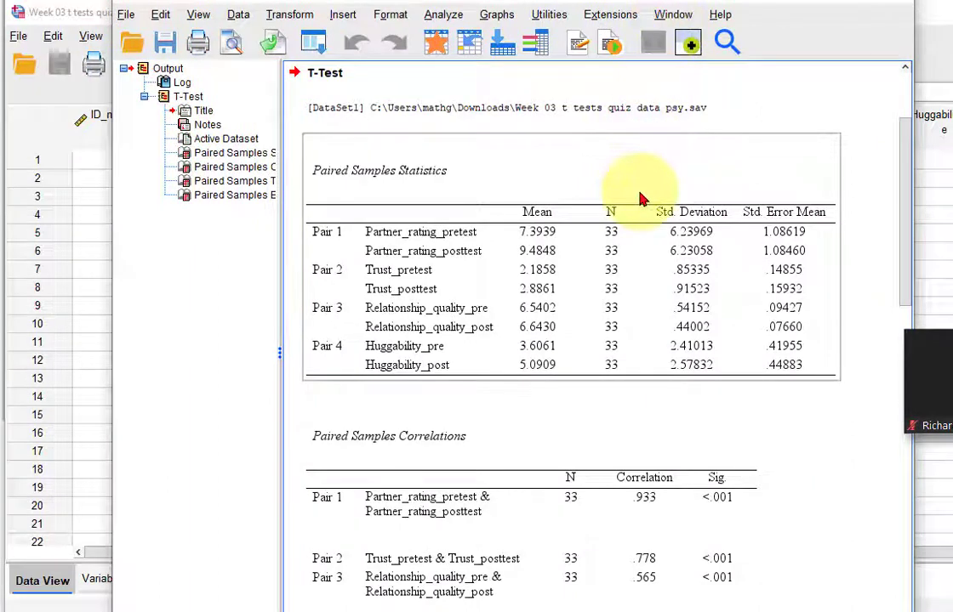
pyautogui.moveTo(383, 3); pyautogui.dragTo(315, 0)
pyautogui.click(443, 144)
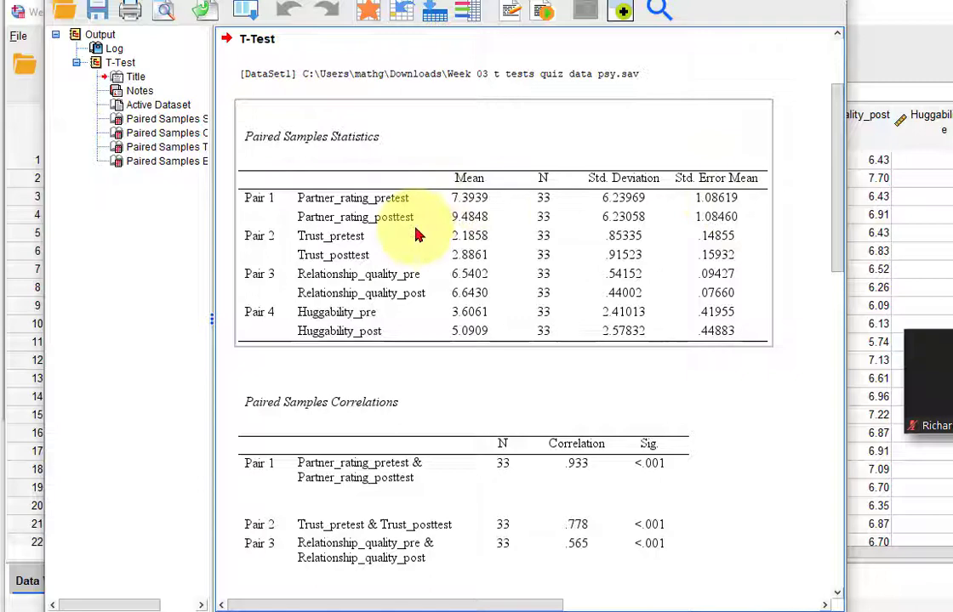
pyautogui.scroll(-5, 416, 235)
pyautogui.click(416, 247)
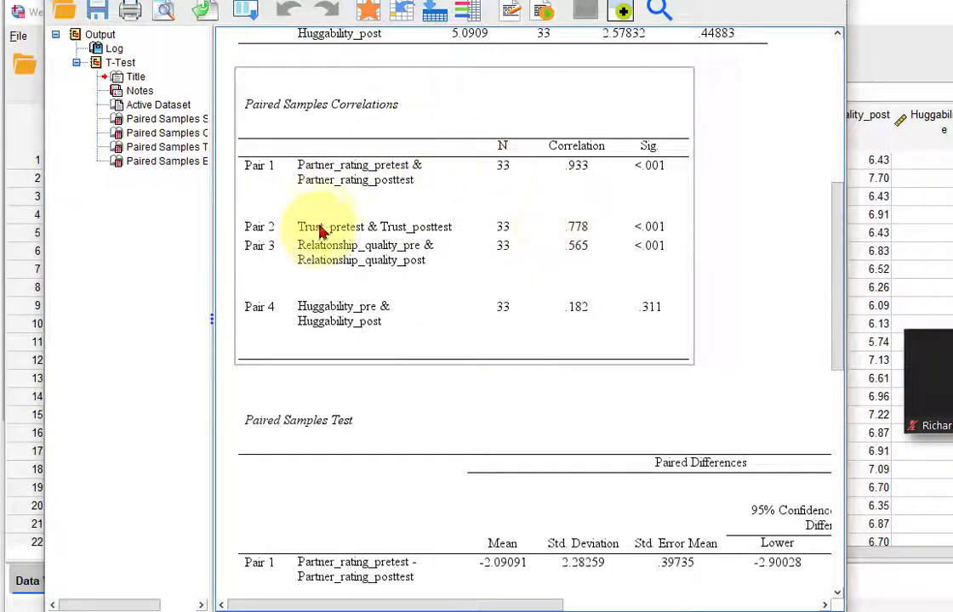
pyautogui.scroll(-5, 348, 243)
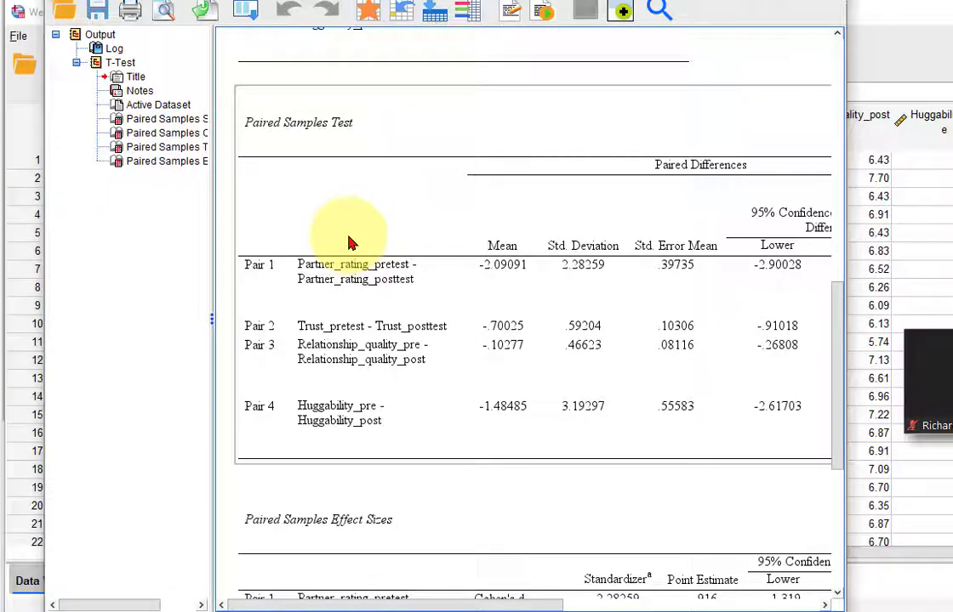
# Widen the output window to show the Paired Samples Test p values: <.001, <.001, .215, .012.
pyautogui.moveTo(527, 1); pyautogui.dragTo(350, 0)
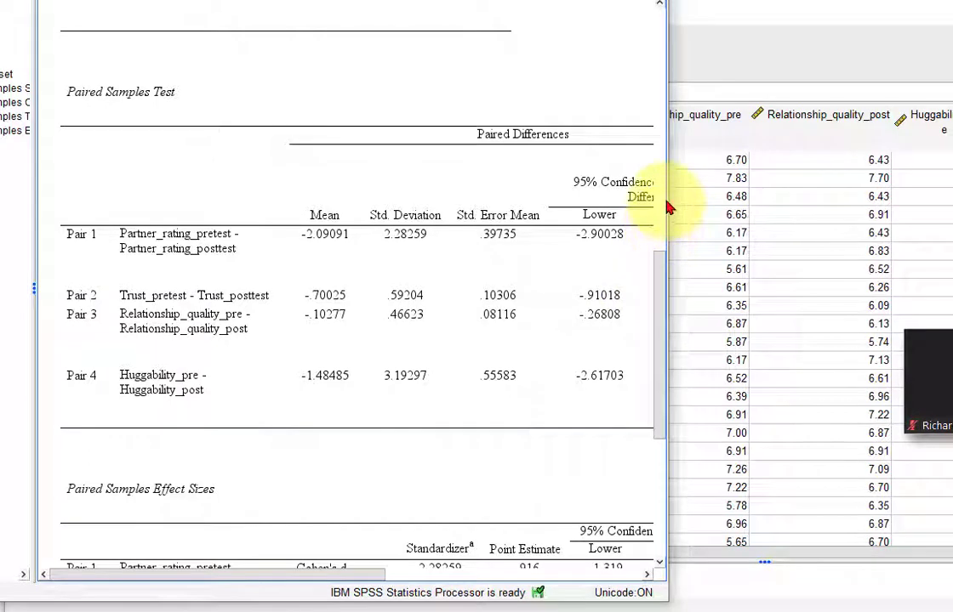
pyautogui.moveTo(669, 196); pyautogui.dragTo(949, 191)
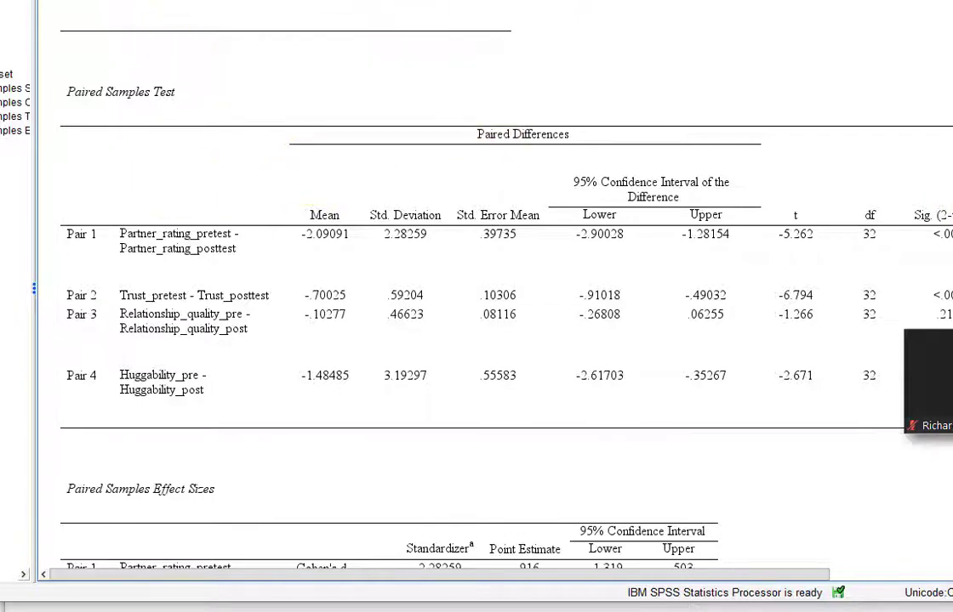
pyautogui.moveTo(646, 2); pyautogui.dragTo(408, 2)
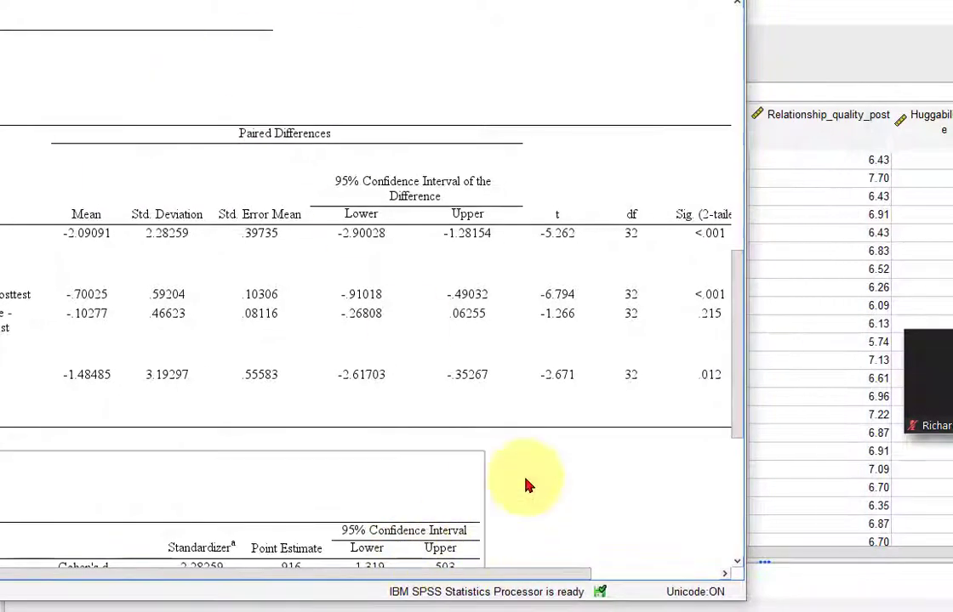
pyautogui.click(664, 248)
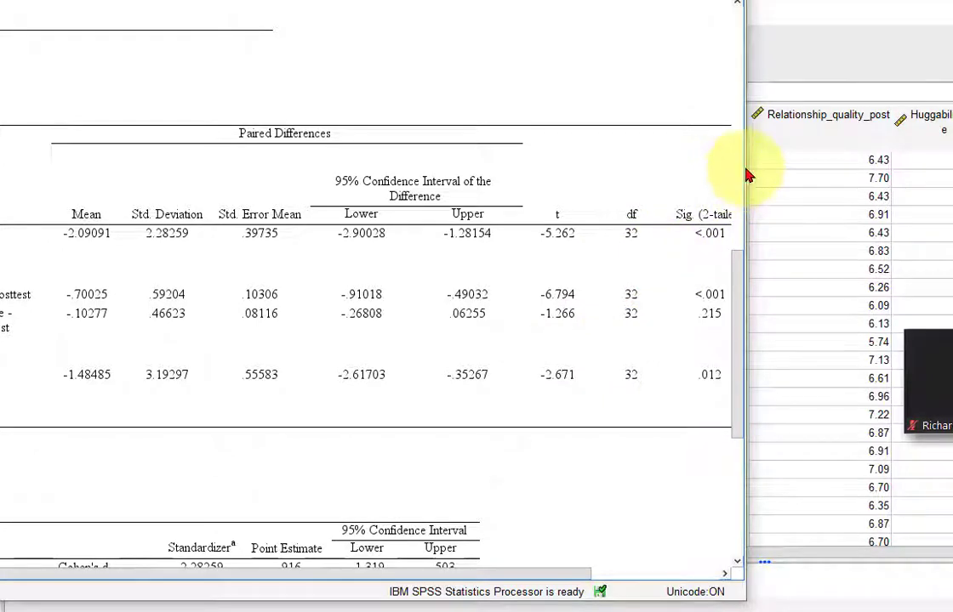
pyautogui.moveTo(749, 160); pyautogui.dragTo(895, 143)
pyautogui.click(667, 400)
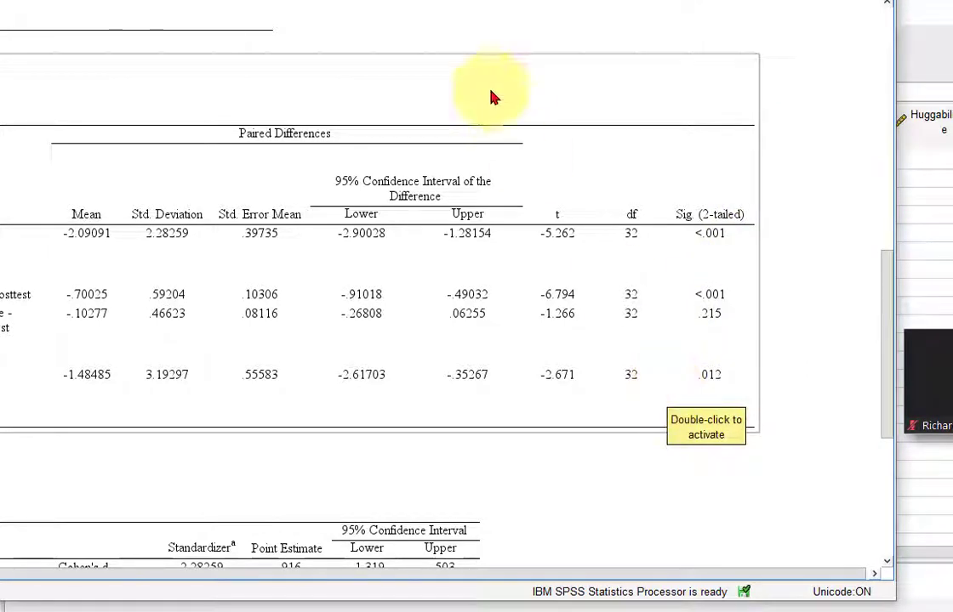
pyautogui.click(380, 9)
pyautogui.moveTo(380, 9); pyautogui.dragTo(359, 4)
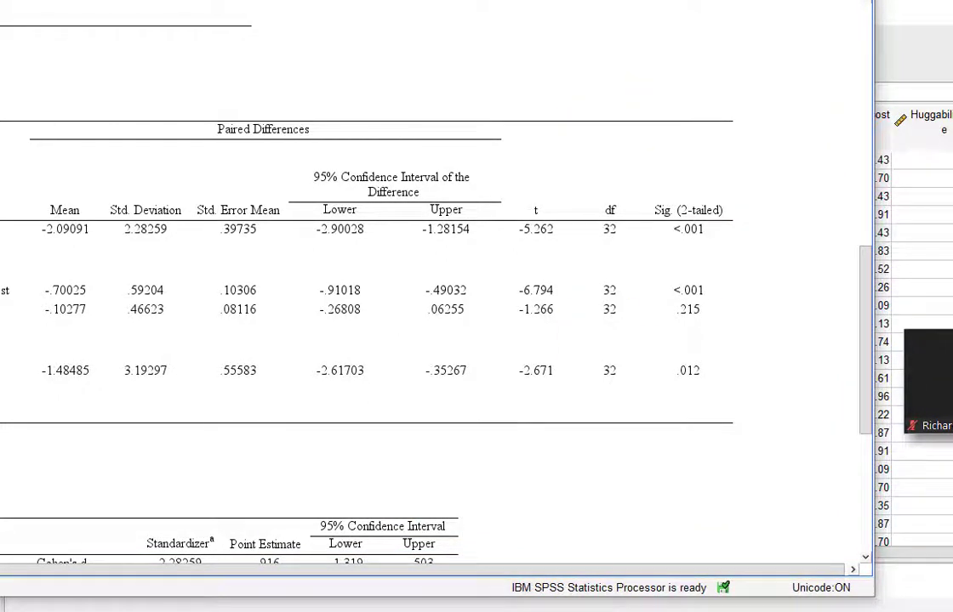
pyautogui.hotkey('alt', 'Tab')
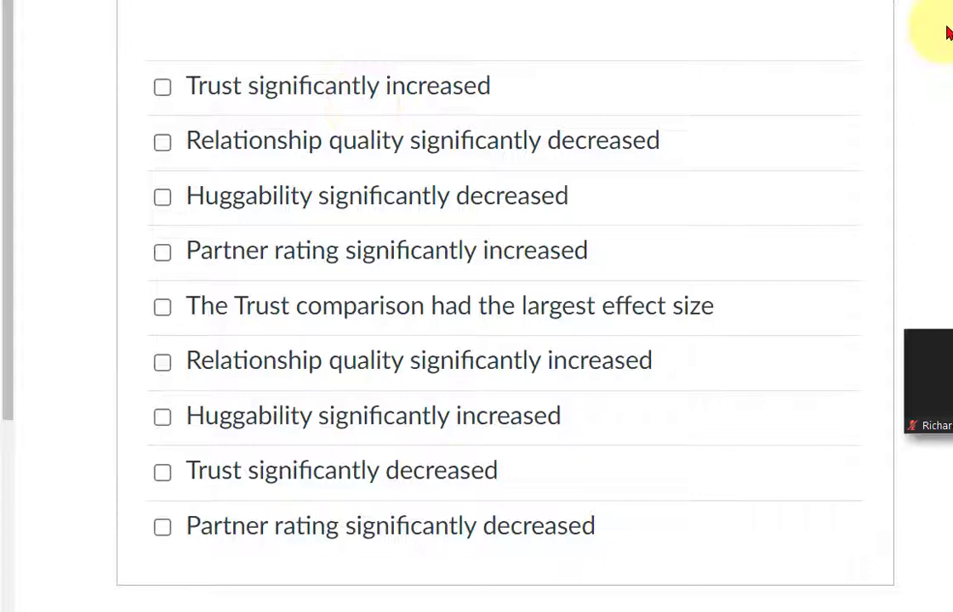
# Return to the Paired Samples Test table showing t values -5.262, -6.794, -1.266 and -2.671.
pyautogui.hotkey('alt', 'Tab')
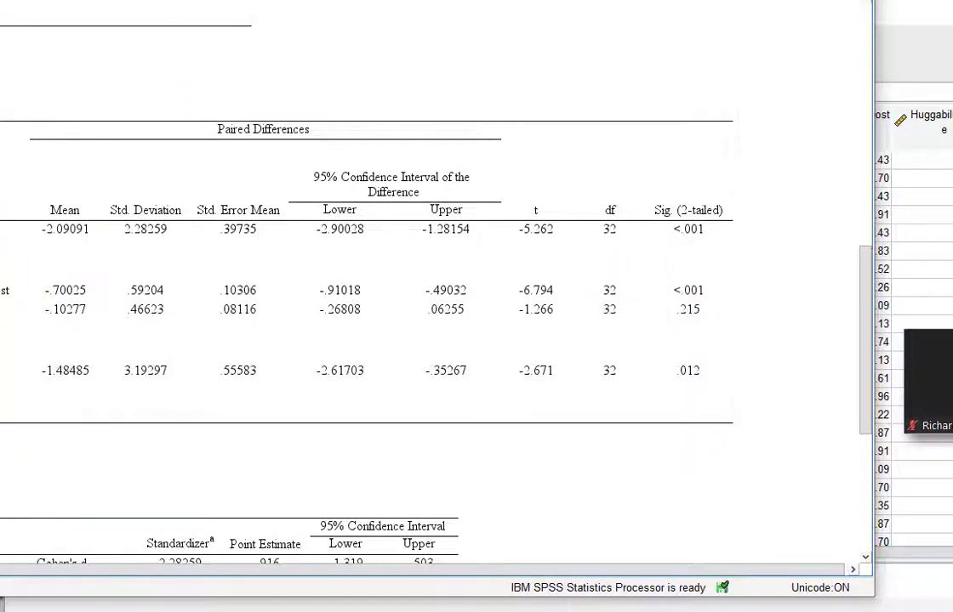
# Check the pair means, such as Trust rising from 2.1858 to 2.8861, then return to the quiz.
pyautogui.scroll(5, 332, 340)
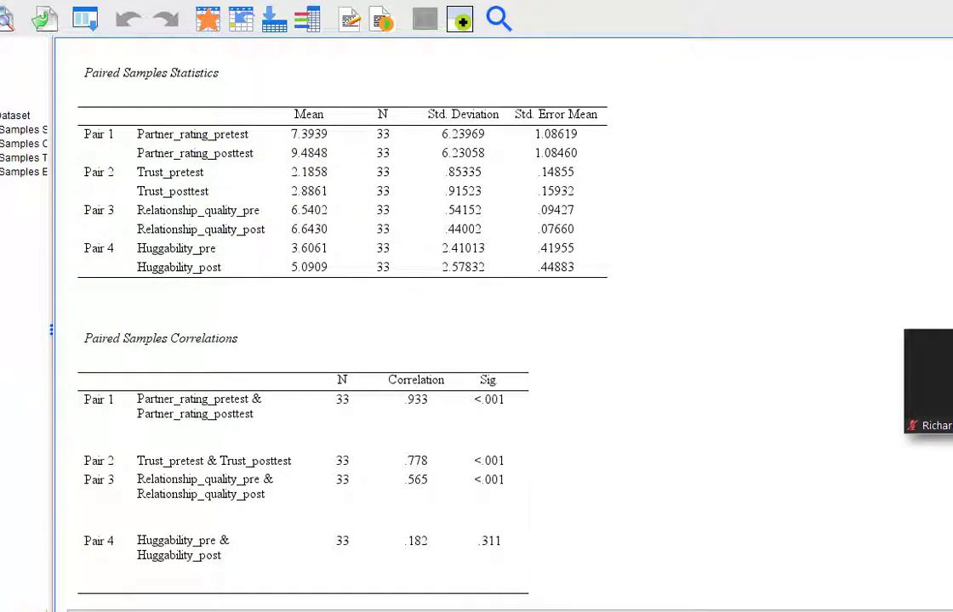
pyautogui.hotkey('alt', 'Tab')
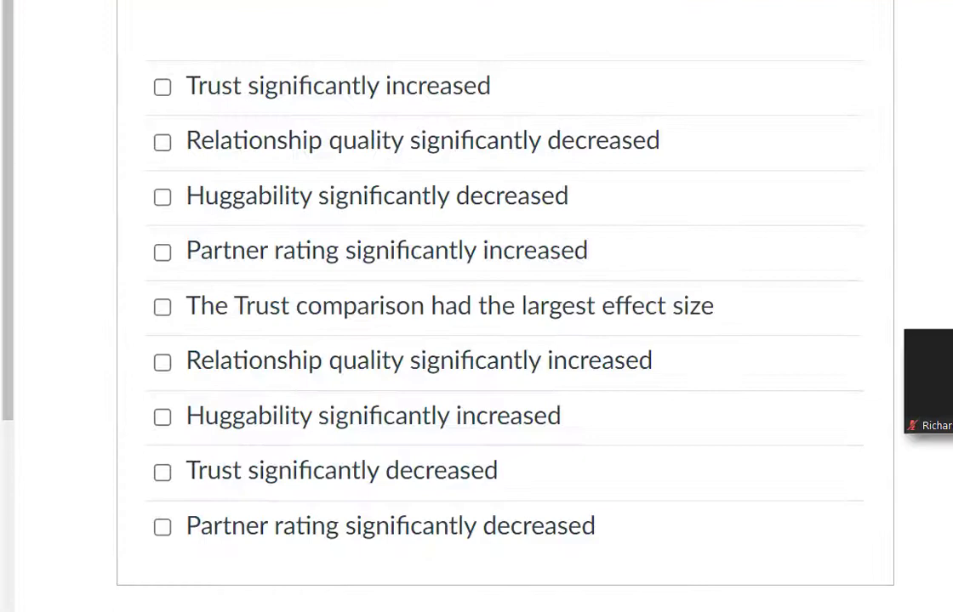
# Tick 'Trust significantly increased' in Question 22, then go back to SPSS's Paired Samples Test table.
pyautogui.click(163, 89)
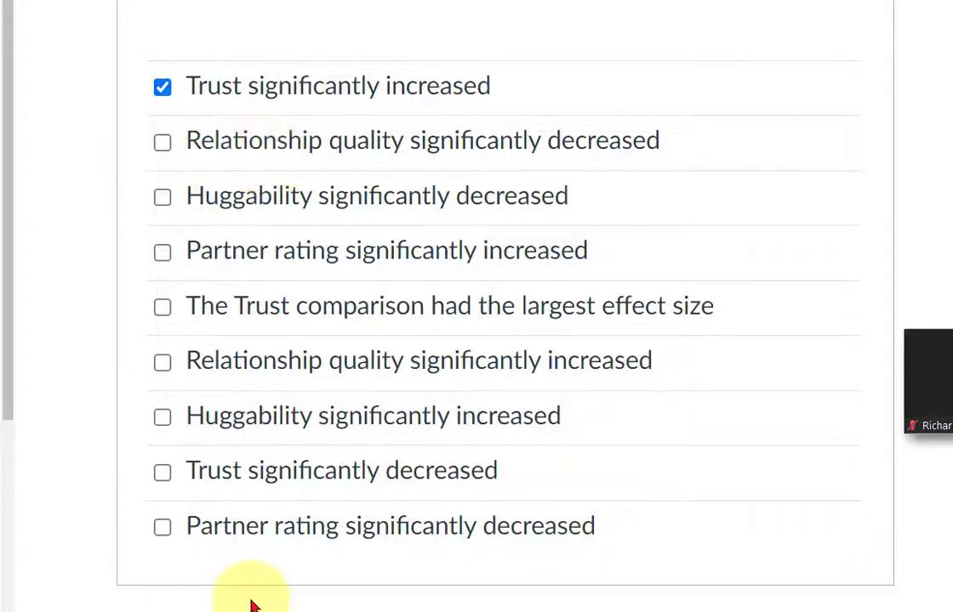
pyautogui.hotkey('alt', 'Tab')
pyautogui.scroll(-3, 382, 281)
pyautogui.scroll(-5, 368, 419)
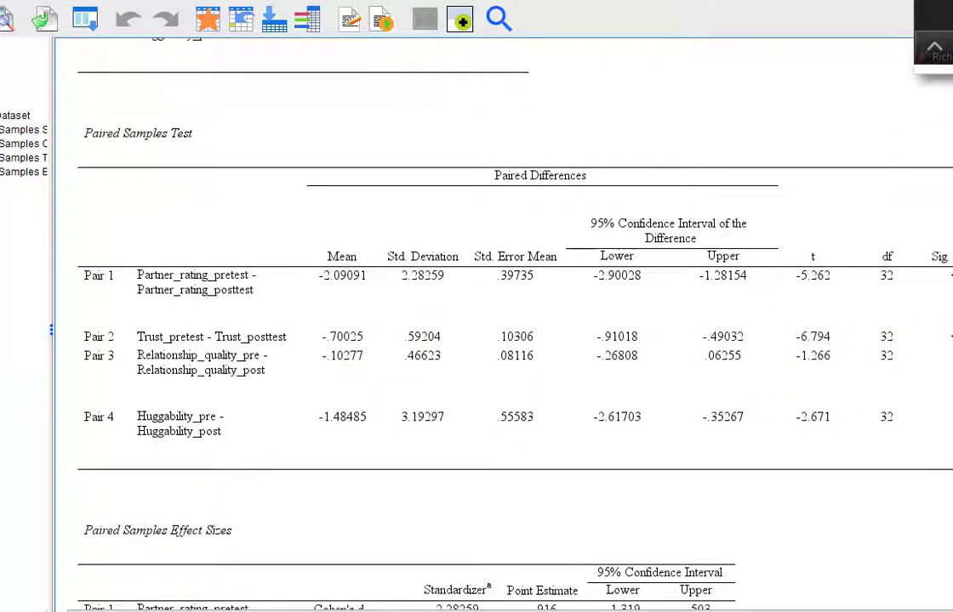
# Confirm Huggability's Sig. (2-tailed) of .012 and tick 'Huggability significantly increased' in the quiz.
pyautogui.click(192, 287)
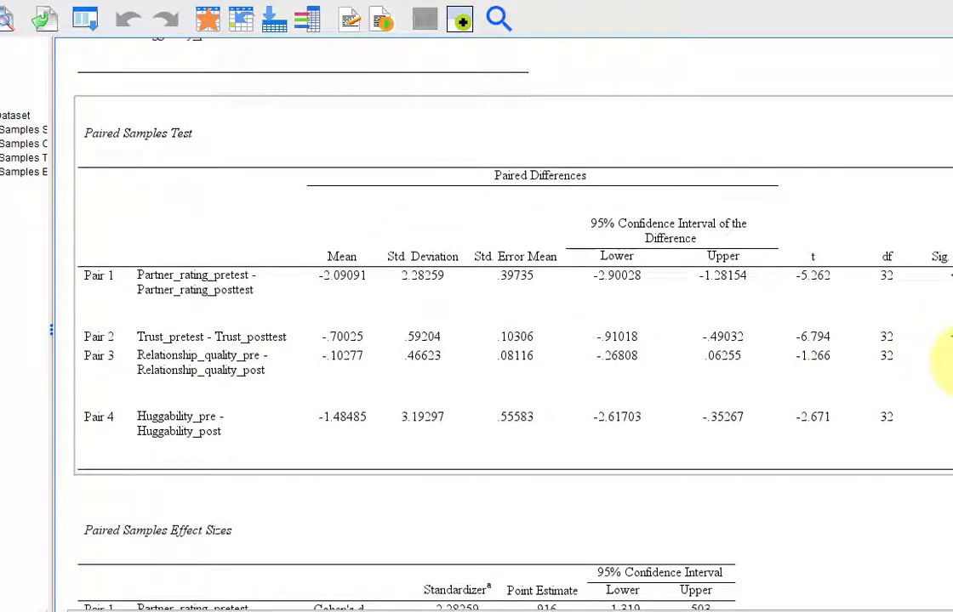
pyautogui.click(536, 51)
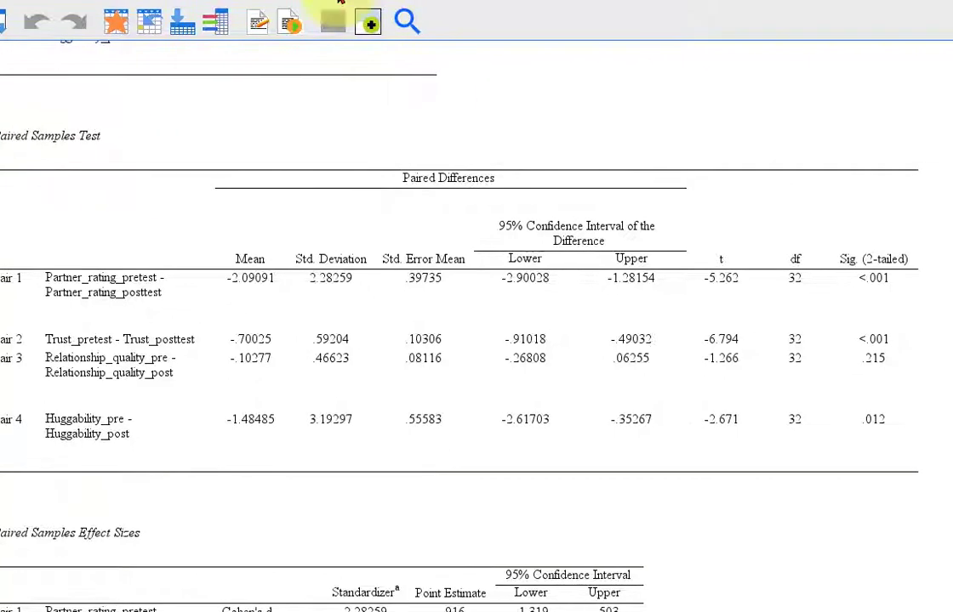
pyautogui.click(867, 363)
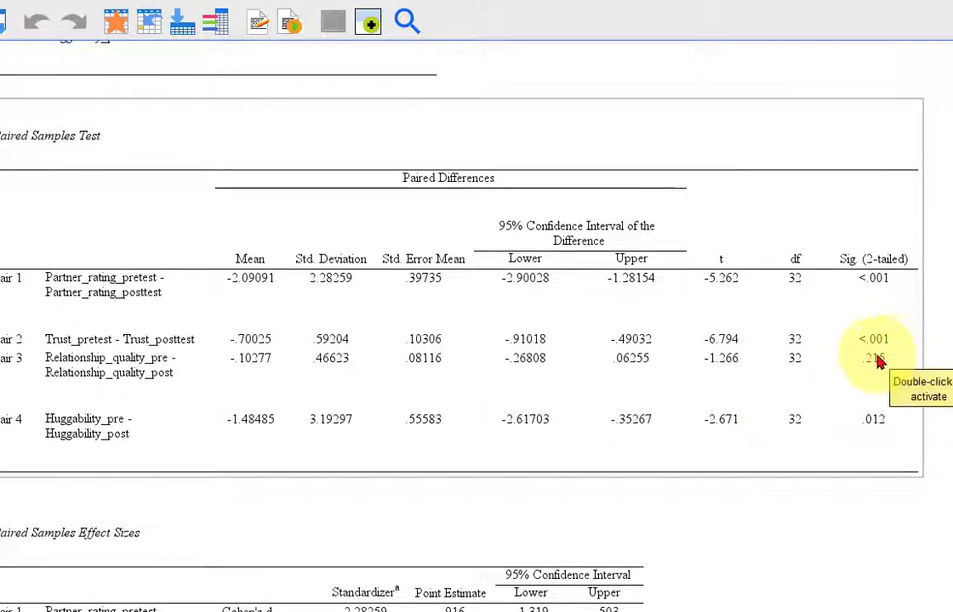
pyautogui.click(201, 577)
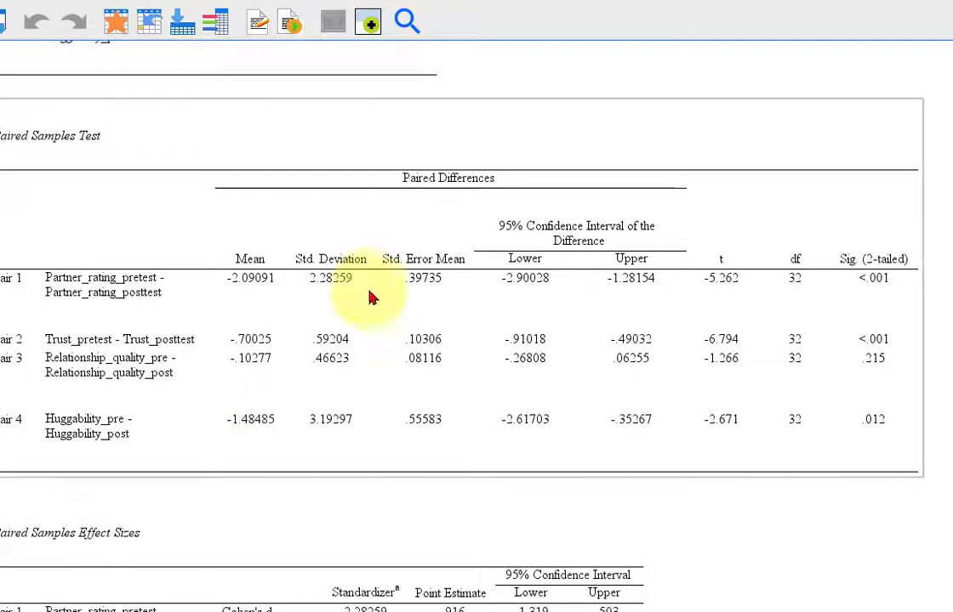
pyautogui.scroll(6, 310, 289)
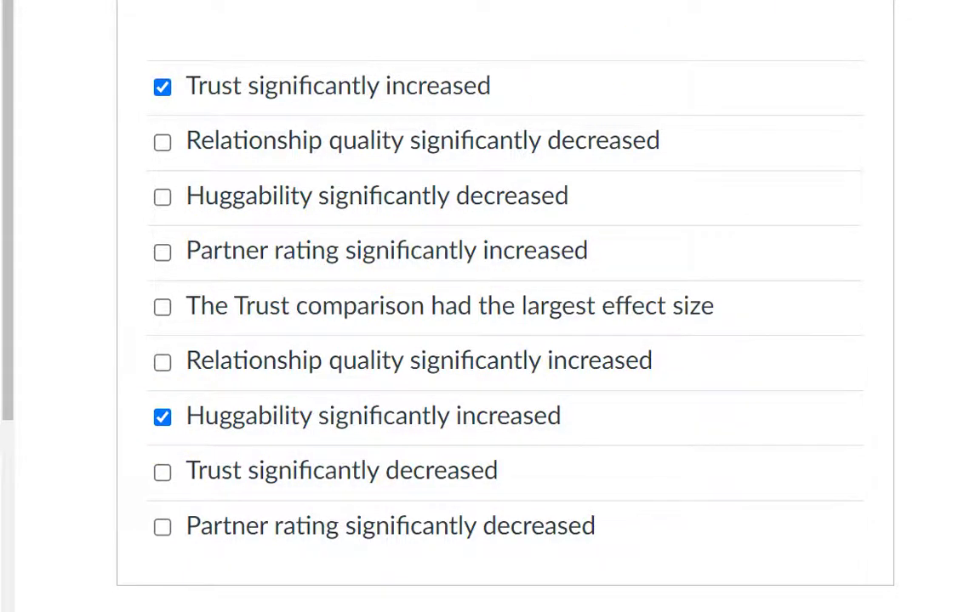
pyautogui.hotkey('alt', 'Tab')
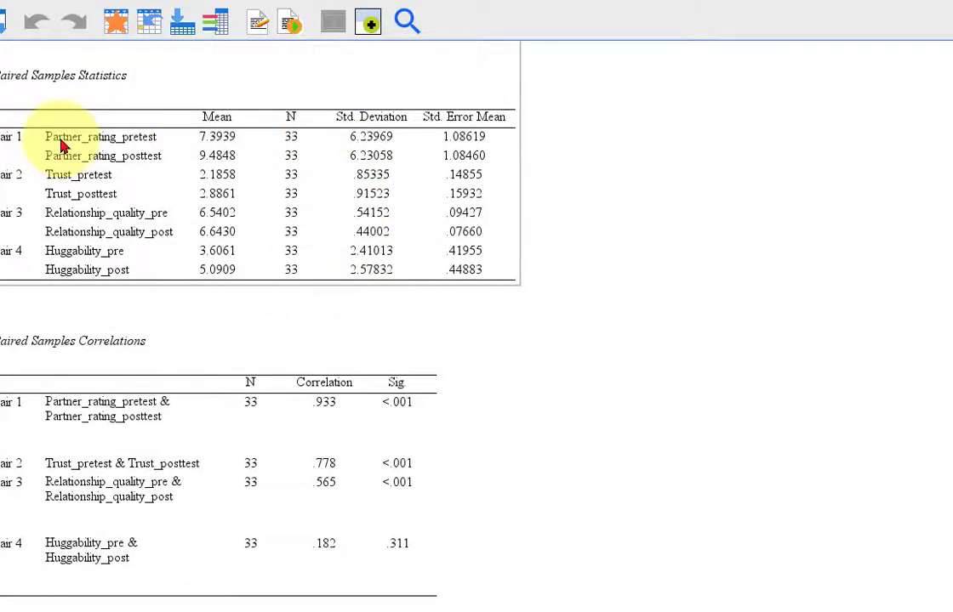
pyautogui.scroll(-5, 621, 390)
pyautogui.scroll(1, 629, 387)
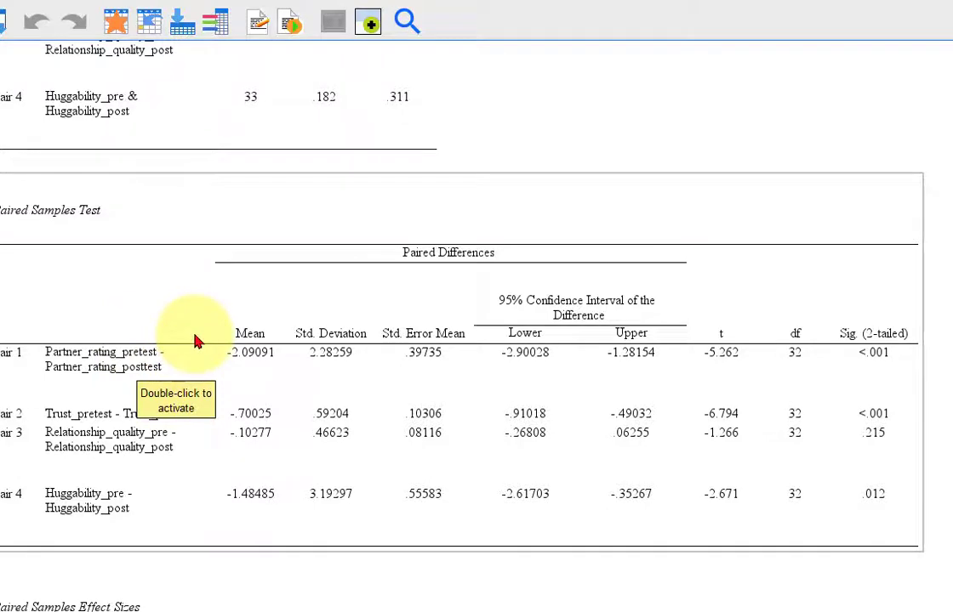
pyautogui.scroll(5, 194, 340)
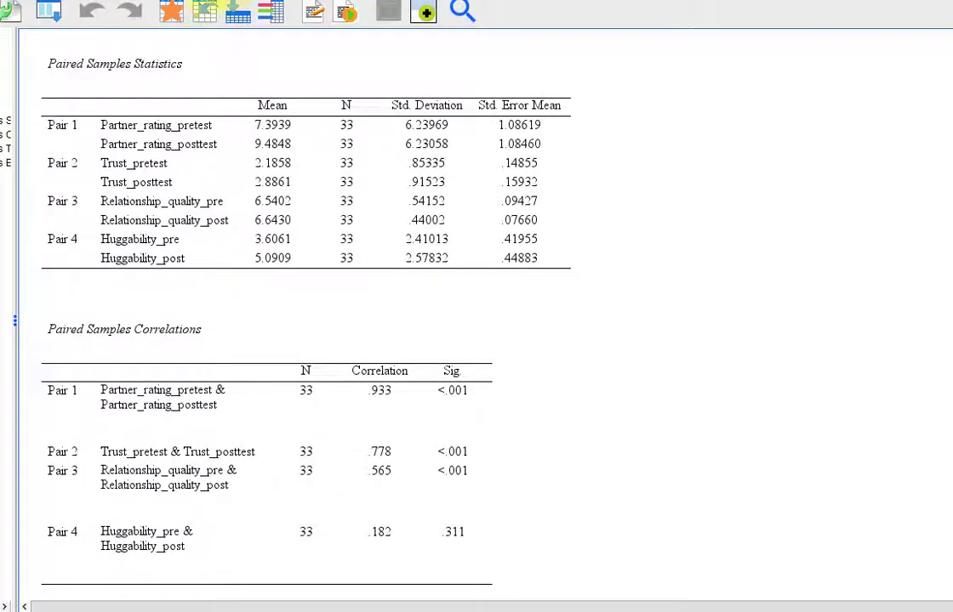
pyautogui.click(78, 123)
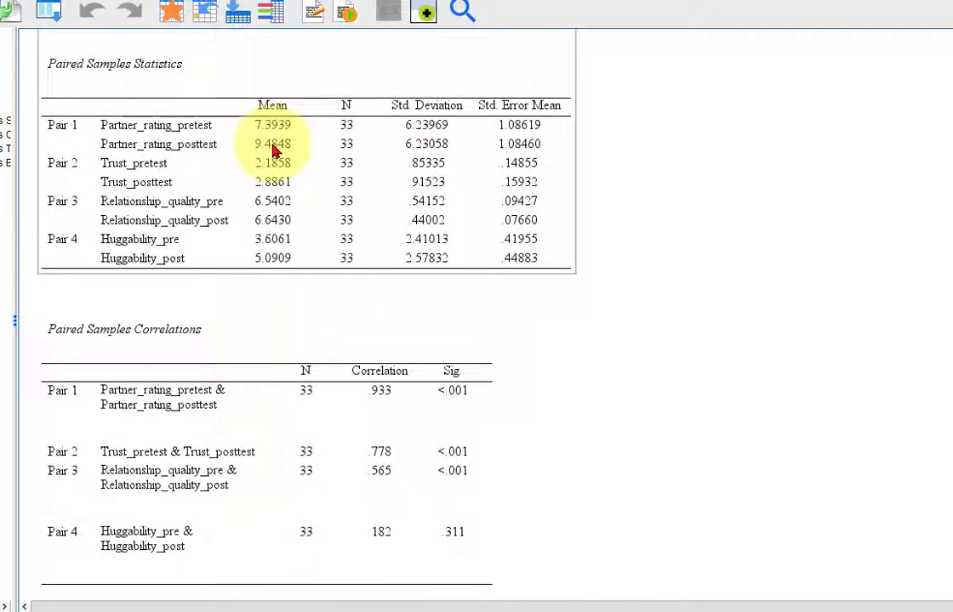
pyautogui.click(98, 276)
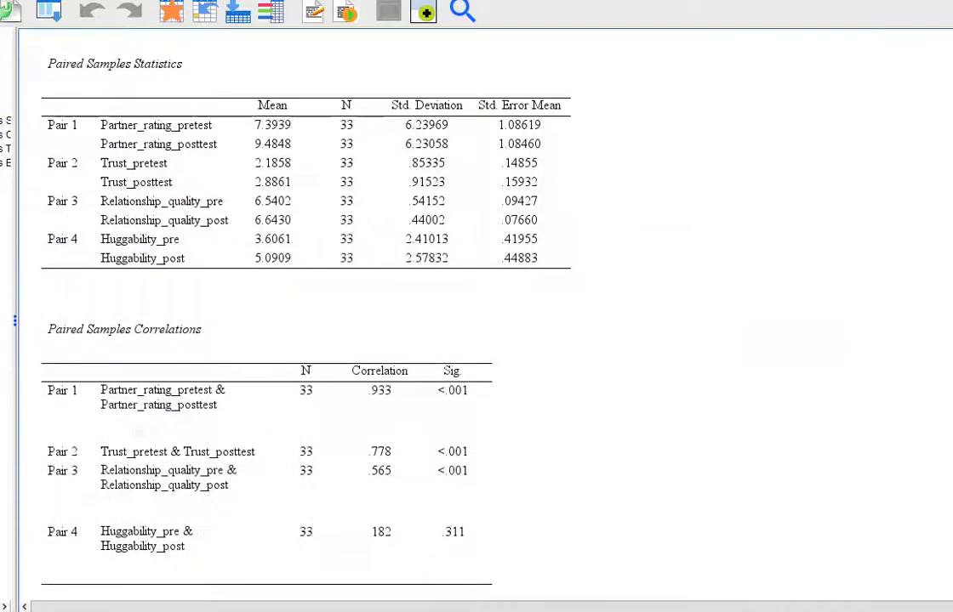
pyautogui.click(397, 371)
# Compare Cohen's d in the Paired Samples Effect Sizes table to find the largest effect.
pyautogui.scroll(-10, 363, 367)
pyautogui.scroll(-1, 368, 363)
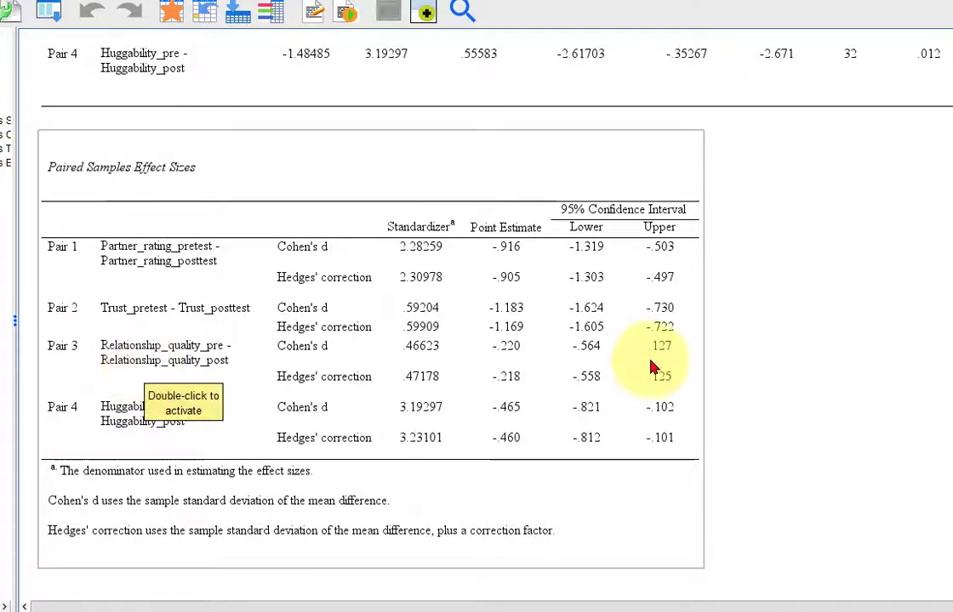
pyautogui.scroll(5, 651, 366)
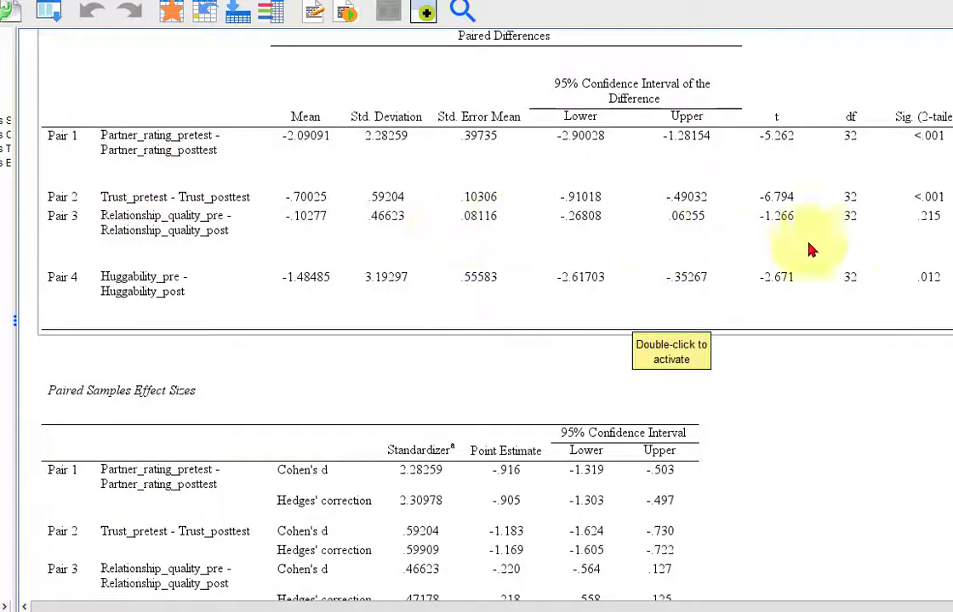
pyautogui.doubleClick(876, 212)
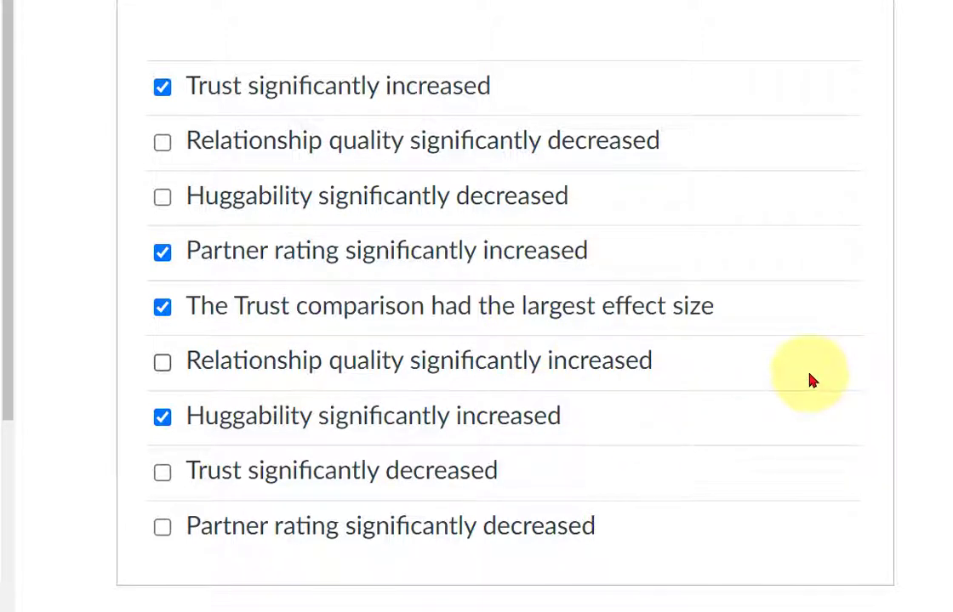
# Scroll through graded Question 22 to review its four Correct! flags and 10 / 10 pts.
pyautogui.scroll(4, 810, 365)
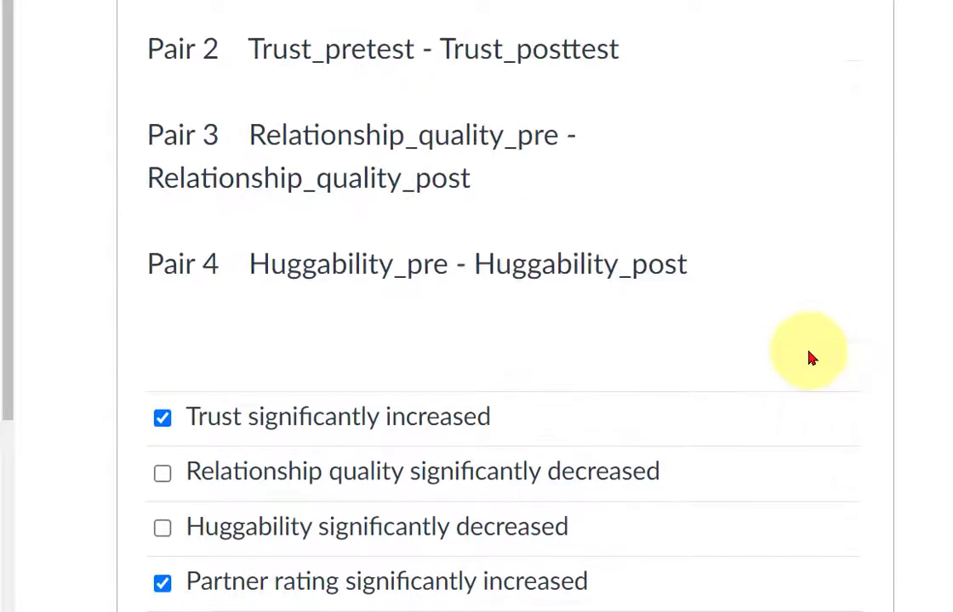
pyautogui.scroll(5, 810, 358)
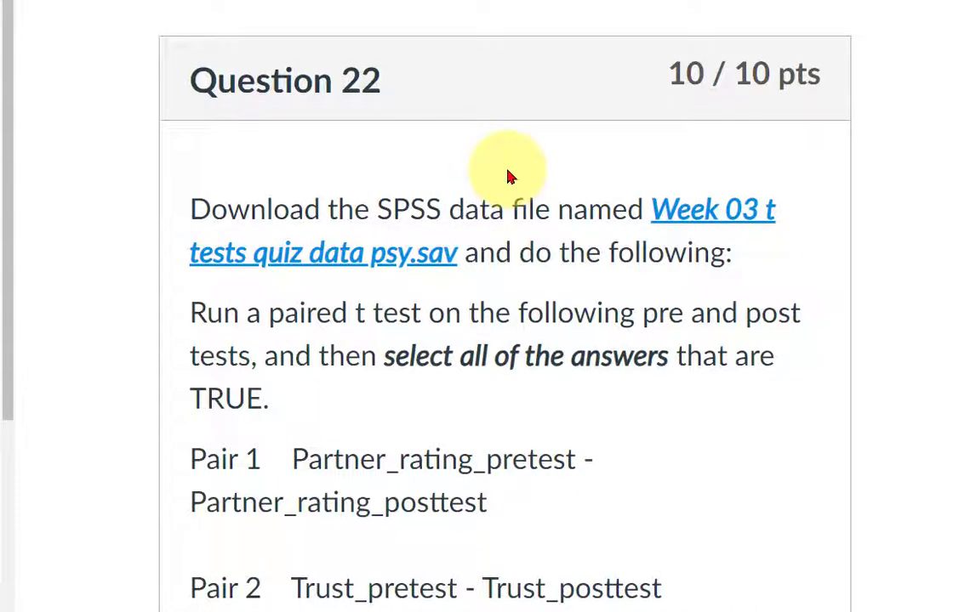
pyautogui.scroll(-4, 508, 176)
pyautogui.scroll(-6, 509, 176)
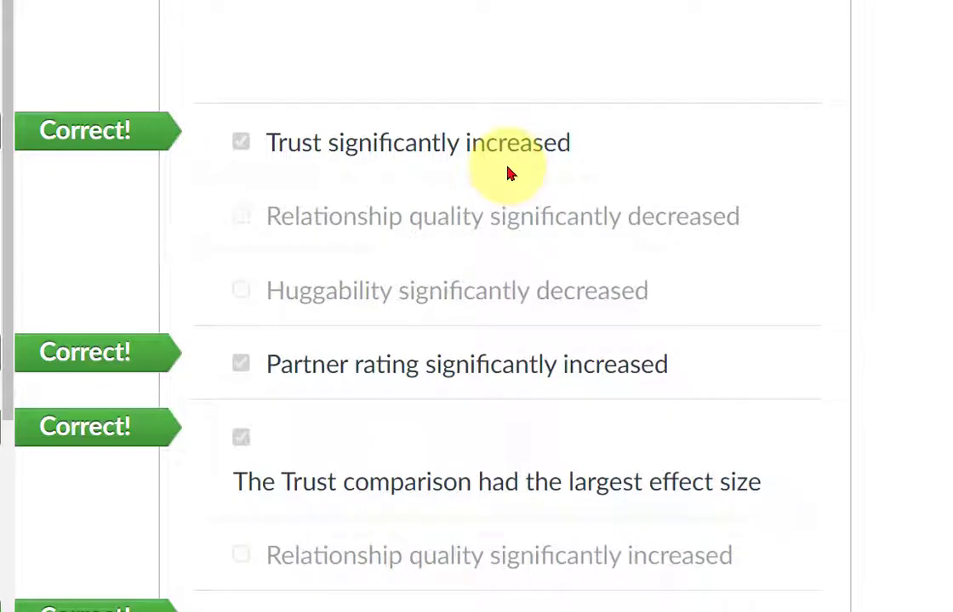
pyautogui.scroll(-1, 507, 172)
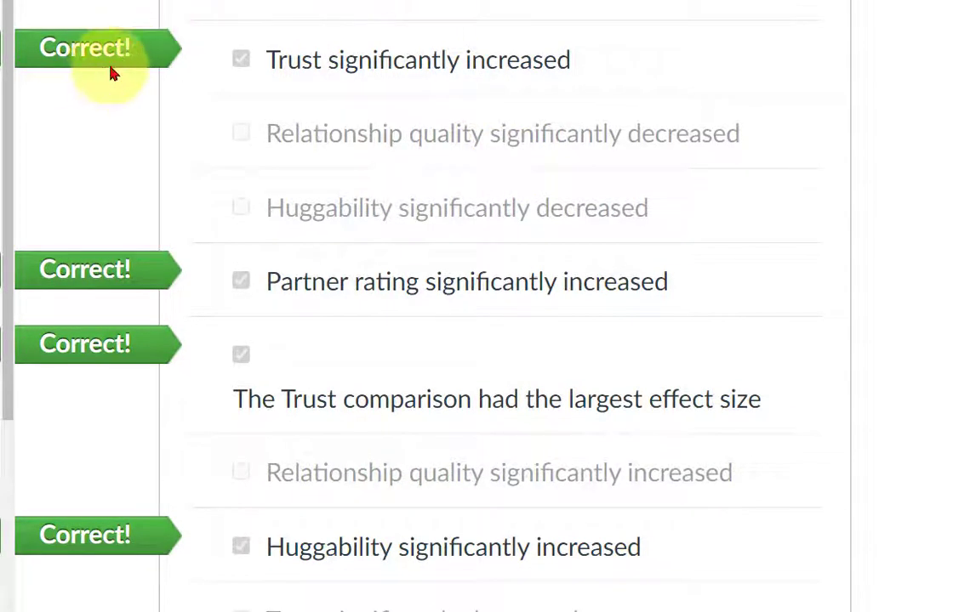